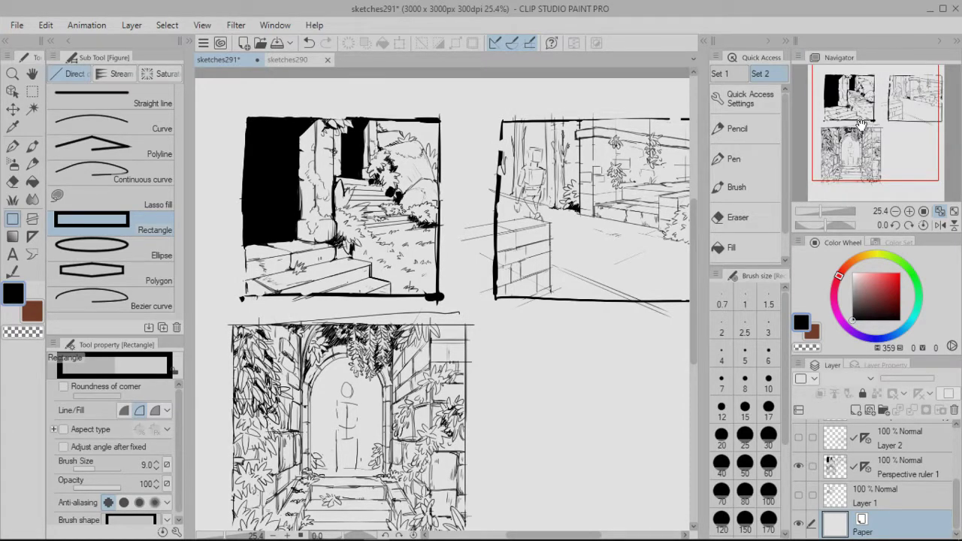
# Step: Hide the Perspective ruler 1 layer so that its sketches no longer cover the canvas
pyautogui.moveTo(860, 125)
pyautogui.mouseDown()
pyautogui.moveTo(870, 146)
pyautogui.moveTo(850, 111)
pyautogui.mouseUp()
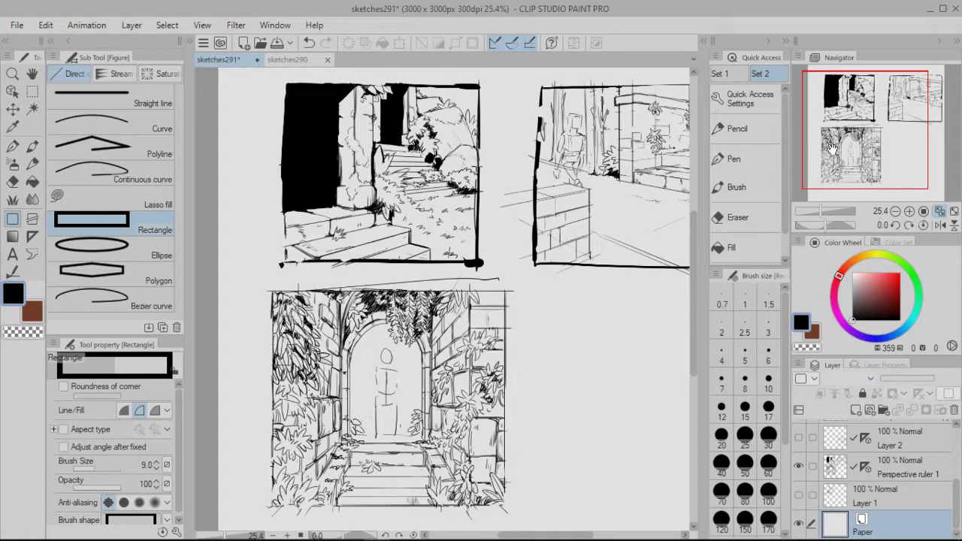
pyautogui.moveTo(832, 147); pyautogui.dragTo(838, 151)
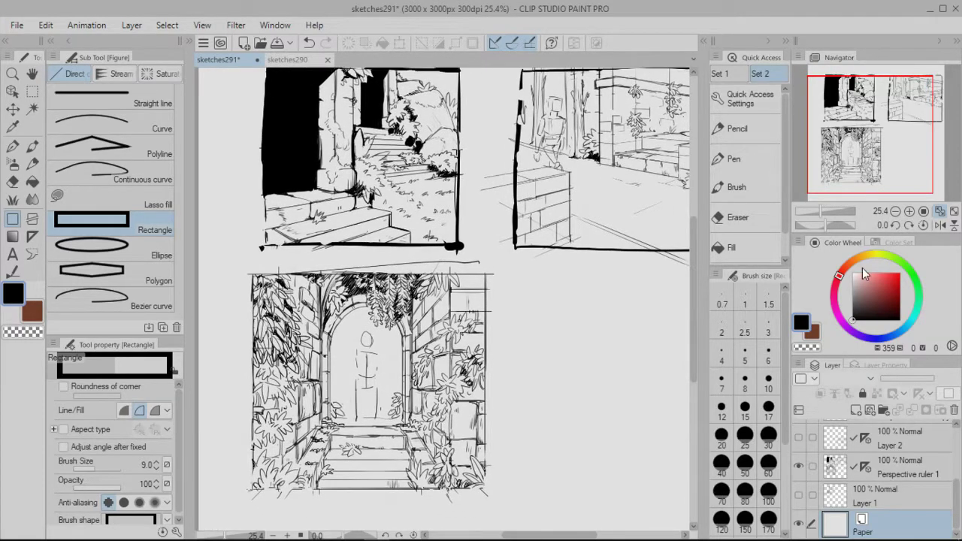
pyautogui.click(798, 466)
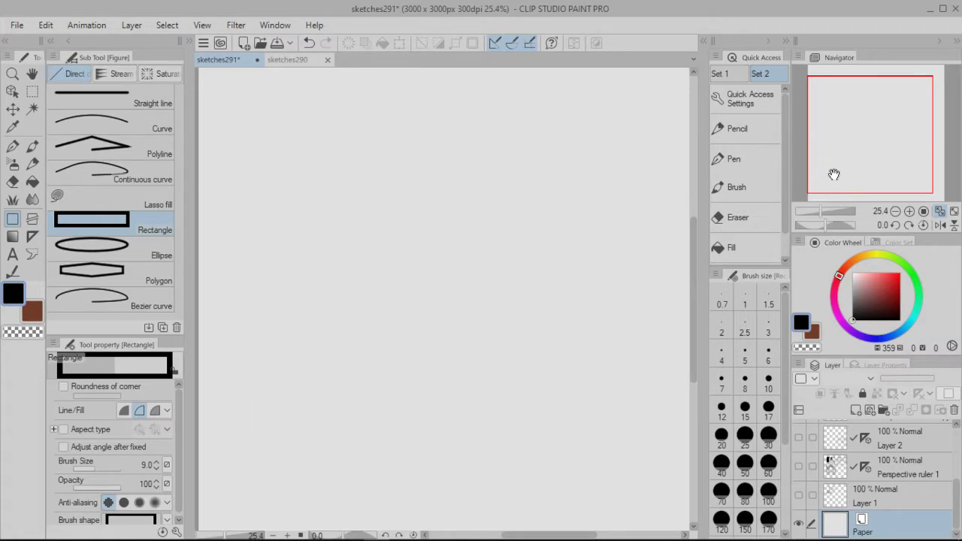
# Step: Add a new raster layer above the paper and draw a black square frame just inside the canvas edges
pyautogui.moveTo(819, 211); pyautogui.dragTo(816, 211)
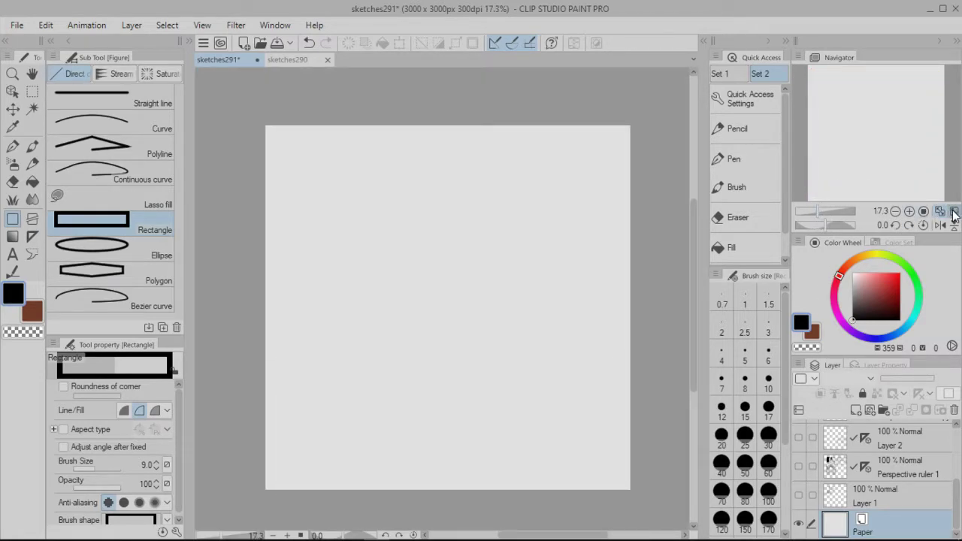
pyautogui.click(953, 211)
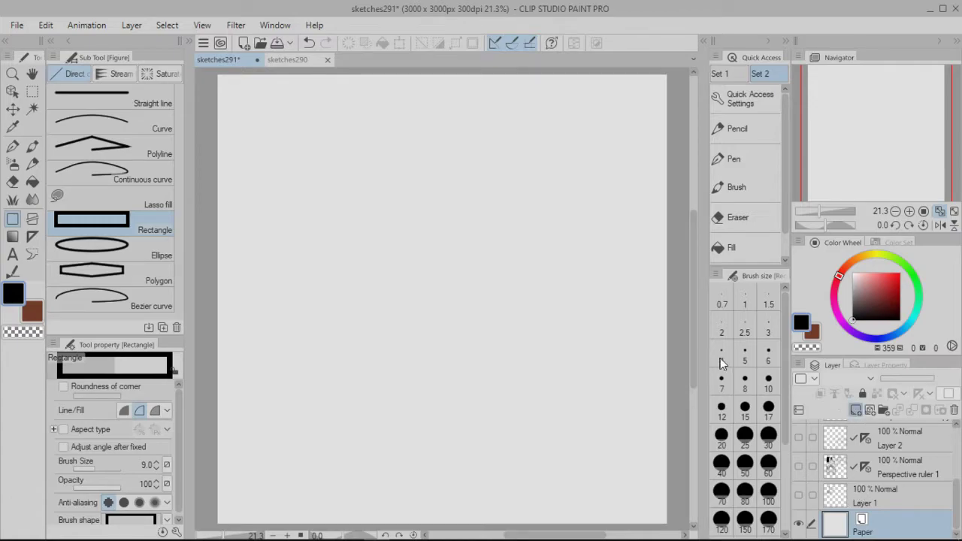
pyautogui.hotkey('ctrl', 'shift', 'n')
pyautogui.moveTo(237, 95)
pyautogui.mouseDown()
pyautogui.moveTo(614, 481)
pyautogui.moveTo(666, 517)
pyautogui.moveTo(646, 504)
pyautogui.moveTo(653, 510)
pyautogui.mouseUp()
# Step: Sketch a freehand horizon line across the middle of the canvas with the Darker pencil, redoing it until fairly straight
pyautogui.press('p')
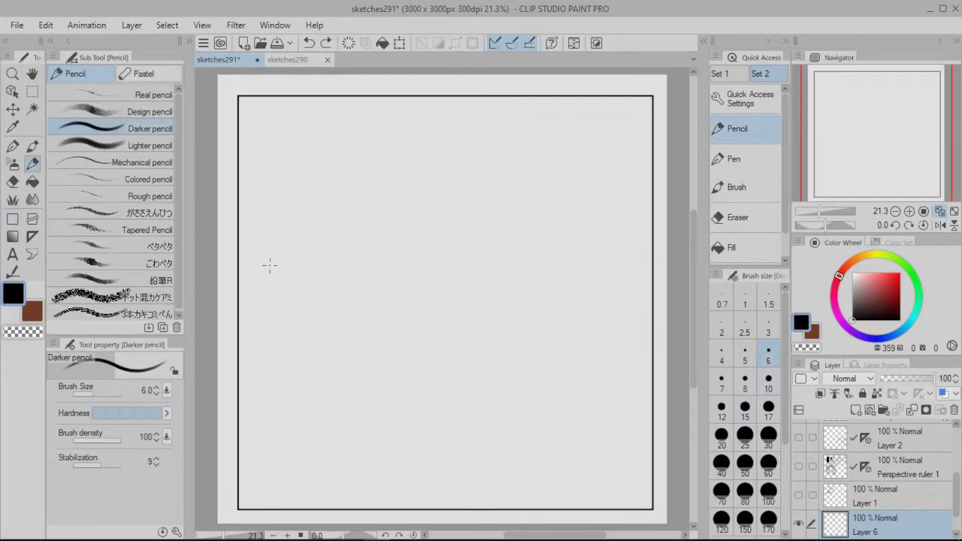
pyautogui.moveTo(224, 297); pyautogui.dragTo(727, 317)
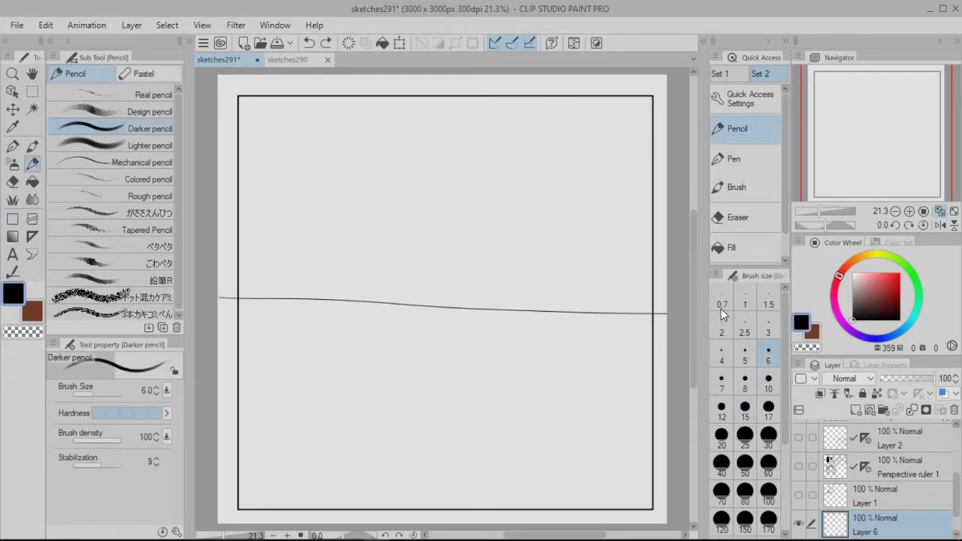
pyautogui.hotkey('ctrl', 'z')
pyautogui.moveTo(221, 299); pyautogui.dragTo(667, 289)
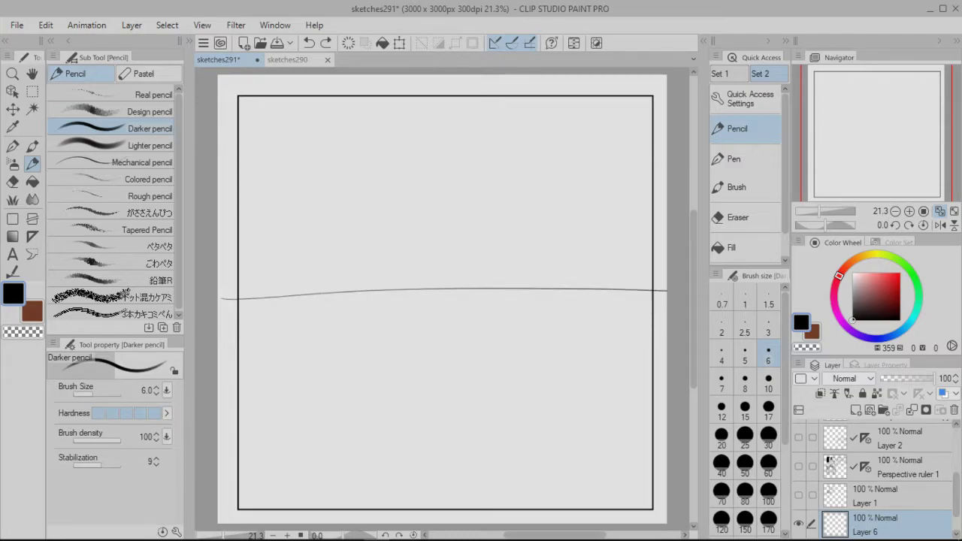
pyautogui.hotkey('ctrl', 'z')
pyautogui.moveTo(224, 301); pyautogui.dragTo(667, 307)
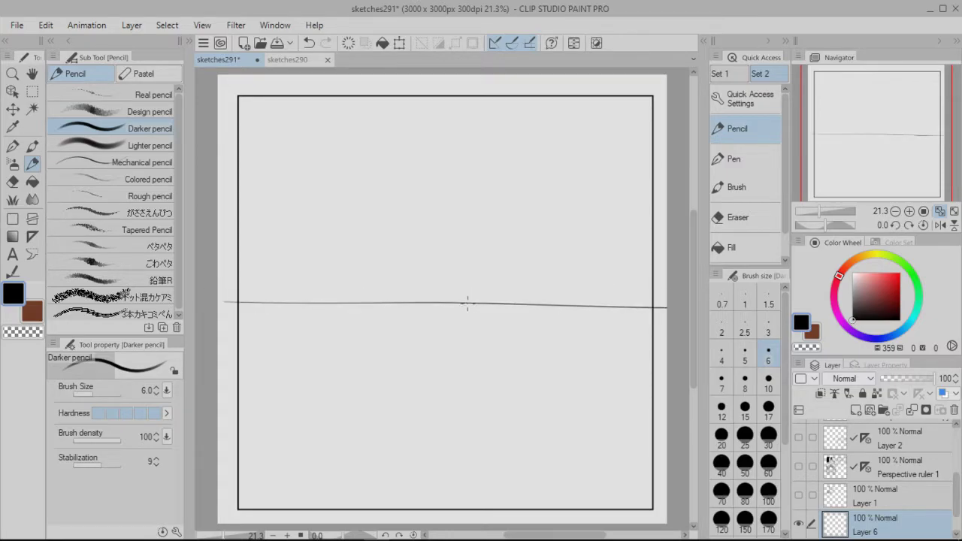
# Step: Sketch a floor grid below the horizon, with lines converging on a central vanishing point and several horizontal crossing lines
pyautogui.moveTo(463, 304)
pyautogui.mouseDown()
pyautogui.moveTo(431, 330)
pyautogui.moveTo(485, 332)
pyautogui.moveTo(643, 520)
pyautogui.mouseUp()
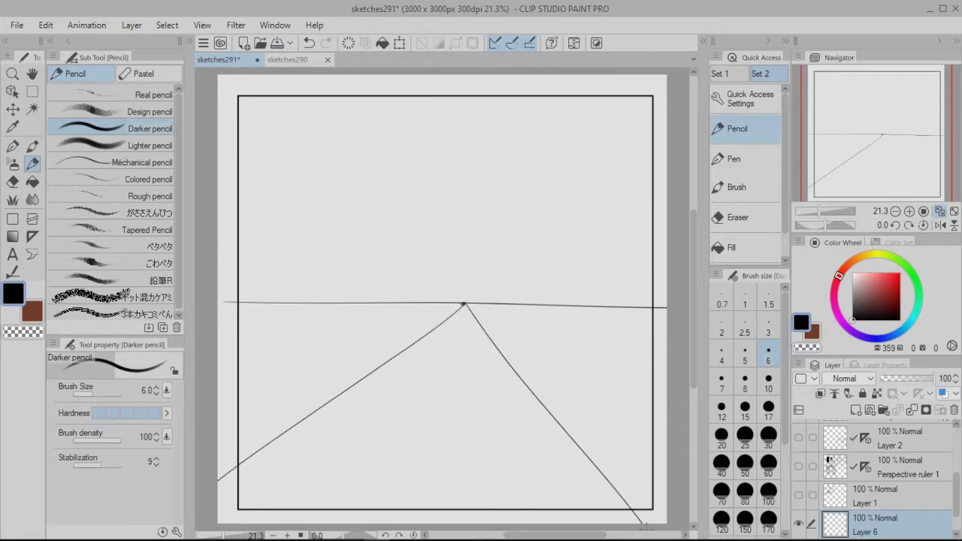
pyautogui.moveTo(451, 314)
pyautogui.mouseDown()
pyautogui.moveTo(343, 337)
pyautogui.moveTo(667, 358)
pyautogui.mouseUp()
pyautogui.moveTo(481, 310); pyautogui.dragTo(667, 378)
pyautogui.moveTo(218, 397); pyautogui.dragTo(667, 410)
pyautogui.moveTo(240, 318); pyautogui.dragTo(667, 323)
pyautogui.moveTo(216, 451); pyautogui.dragTo(667, 461)
pyautogui.moveTo(857, 158); pyautogui.dragTo(855, 157)
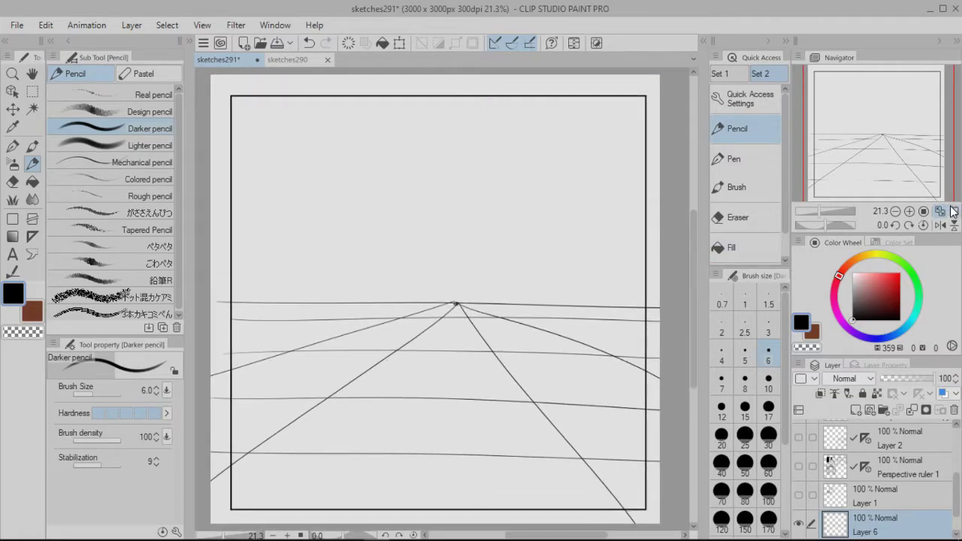
pyautogui.moveTo(950, 192); pyautogui.dragTo(943, 188)
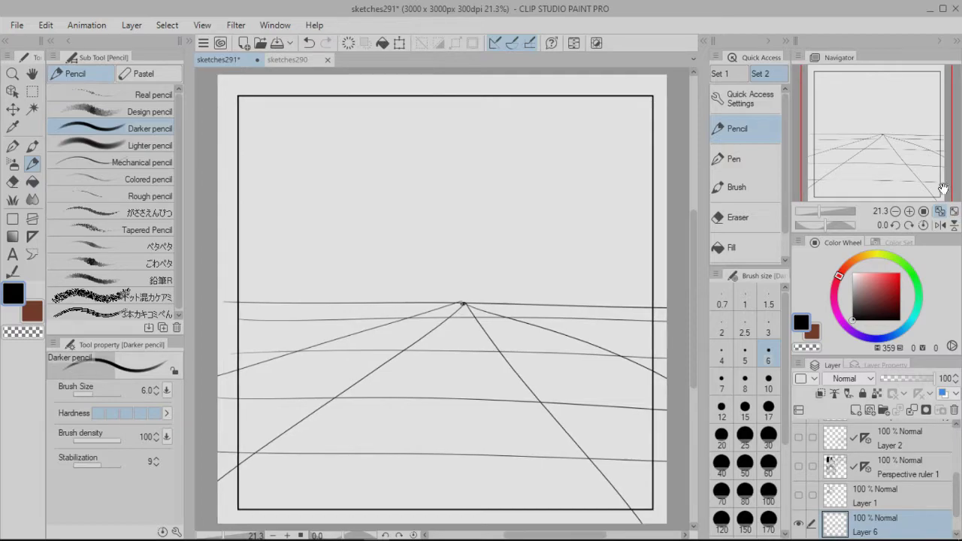
# Step: Undo all the freehand perspective strokes until only the square frame is left
pyautogui.hotkey('ctrl', 'z')
pyautogui.hotkey('ctrl', 'z')
pyautogui.hotkey('ctrl', 'z')
pyautogui.hotkey('ctrl', 'z')
pyautogui.hotkey('ctrl', 'z')
pyautogui.hotkey('ctrl', 'z')
pyautogui.hotkey('ctrl', 'z')
pyautogui.hotkey('ctrl', 'z')
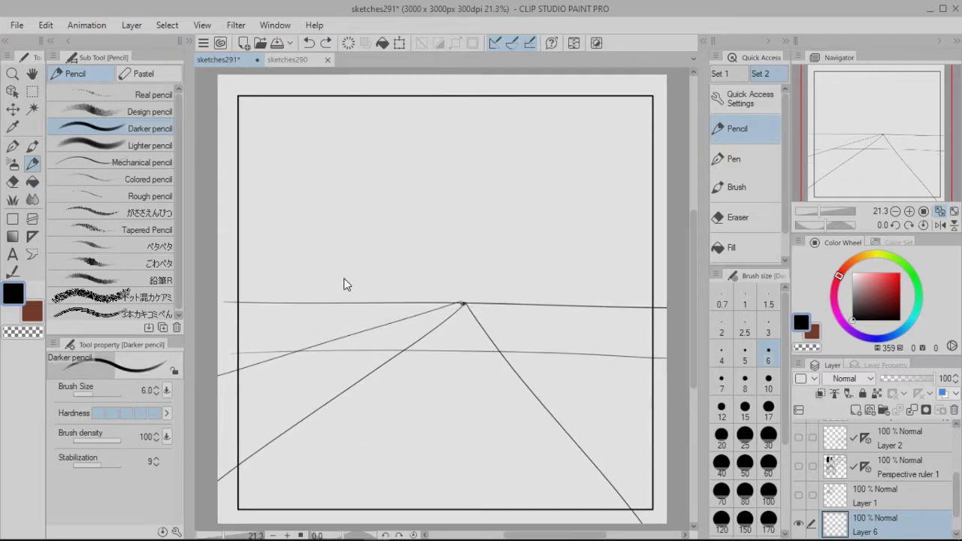
pyautogui.hotkey('ctrl', 'z')
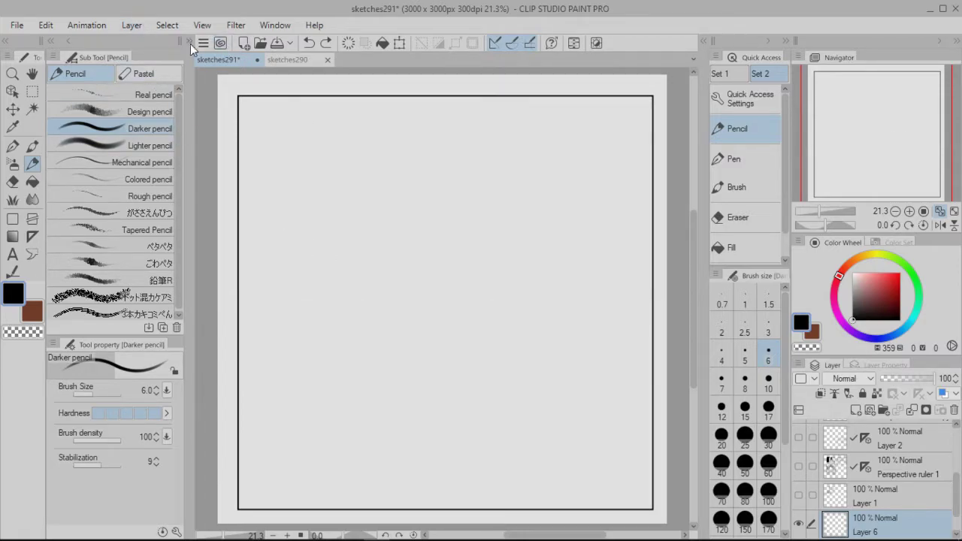
# Step: Create a 2 points perspective ruler on the current layer, without creating a new layer
pyautogui.click(134, 26)
pyautogui.moveTo(222, 206)
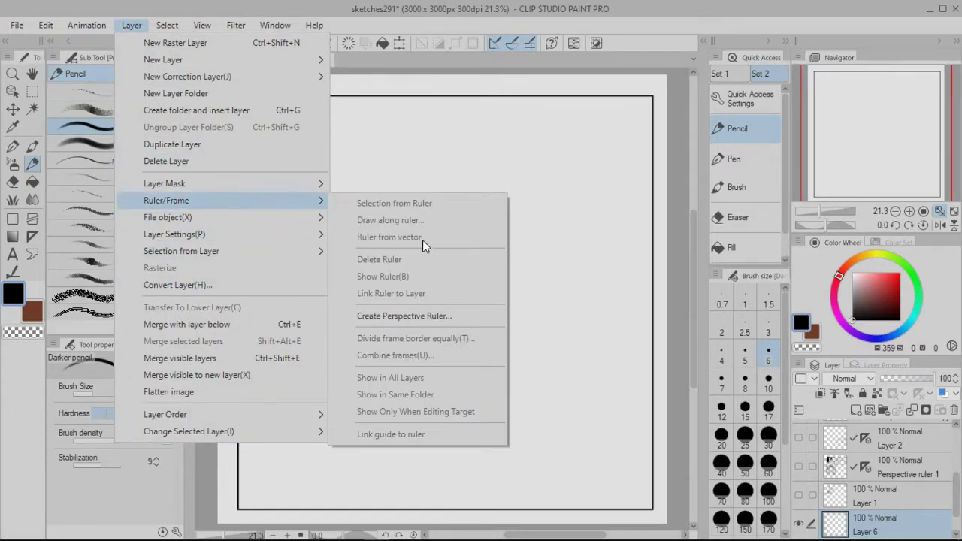
pyautogui.click(410, 314)
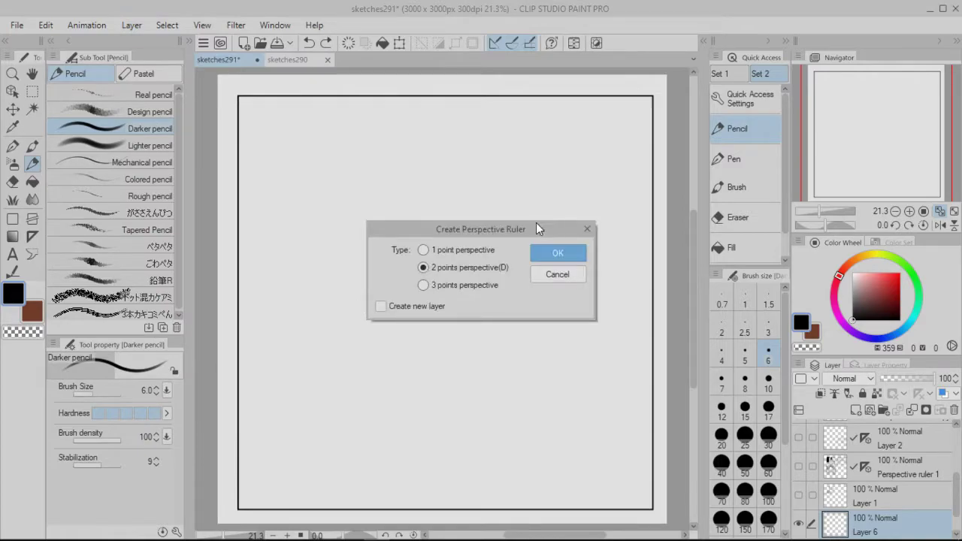
pyautogui.moveTo(503, 223); pyautogui.dragTo(486, 234)
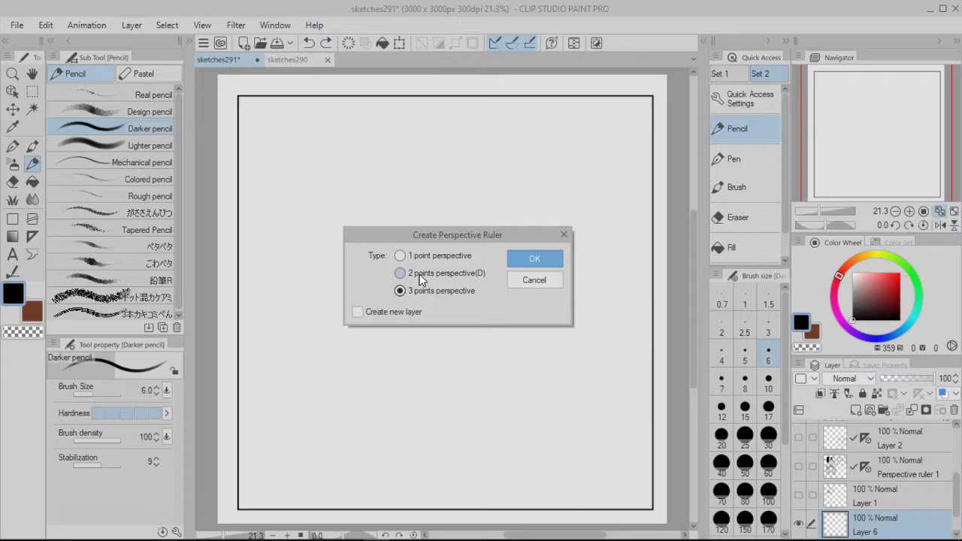
pyautogui.click(399, 273)
pyautogui.click(547, 259)
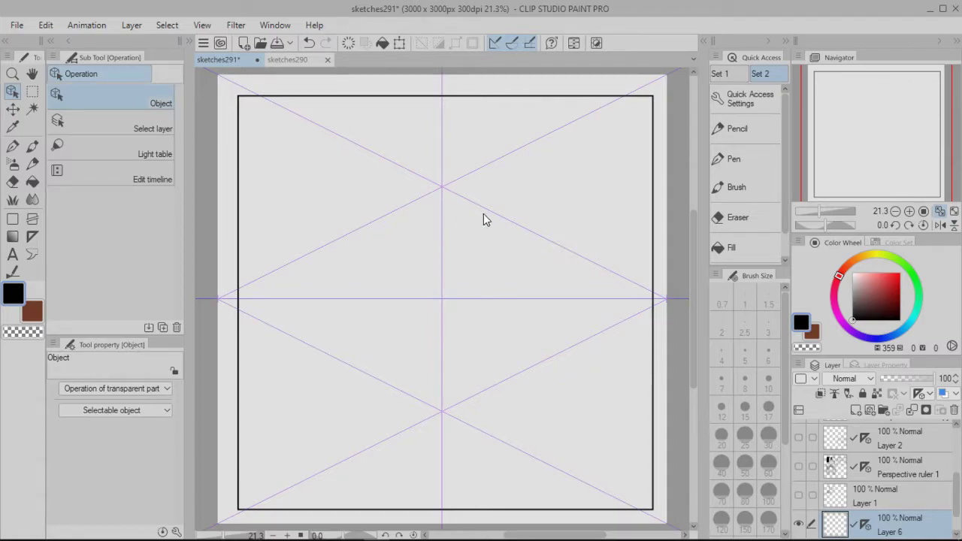
# Step: Select the perspective ruler and reshape its two upper guide lines so they rise more steeply from the vanishing points
pyautogui.click(519, 299)
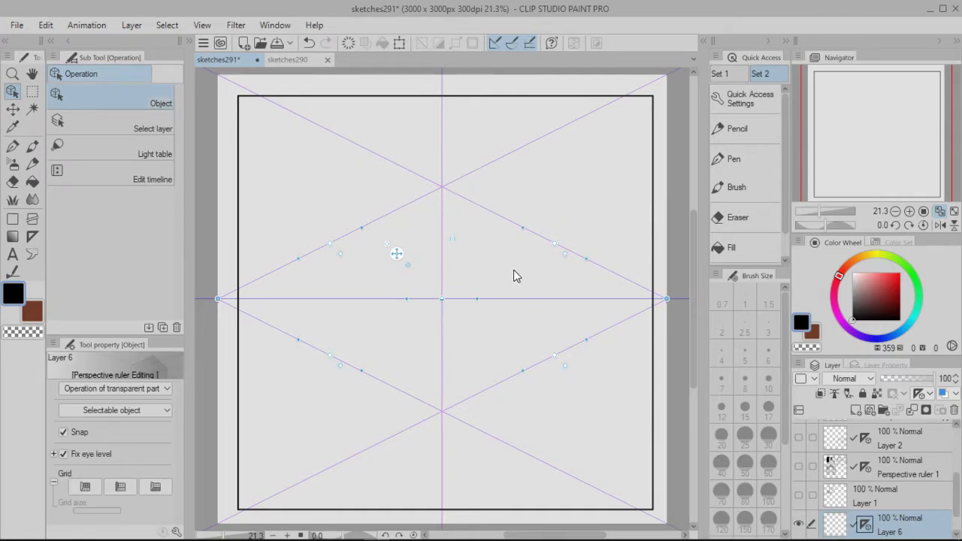
pyautogui.click(582, 184)
pyautogui.click(504, 299)
pyautogui.moveTo(820, 213); pyautogui.dragTo(824, 213)
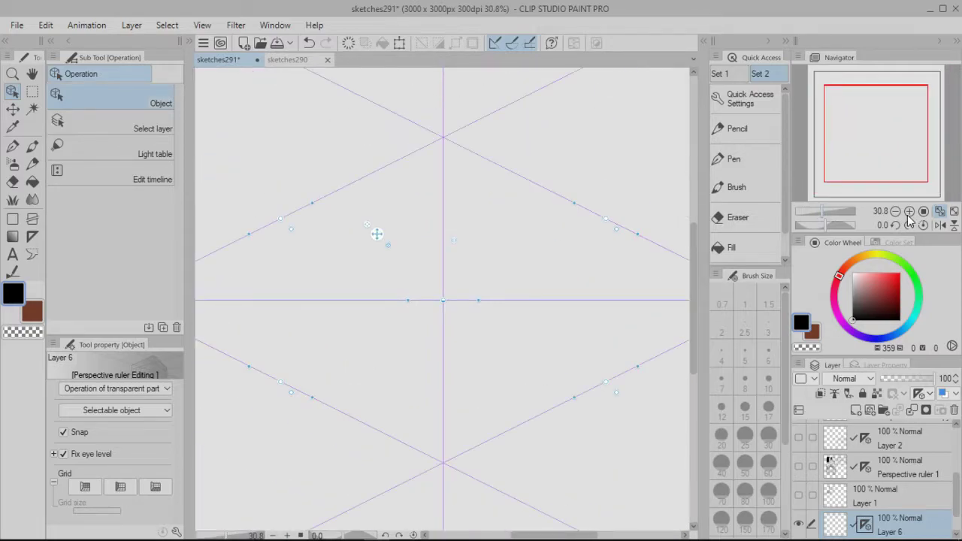
pyautogui.click(954, 213)
pyautogui.moveTo(556, 245); pyautogui.dragTo(569, 213)
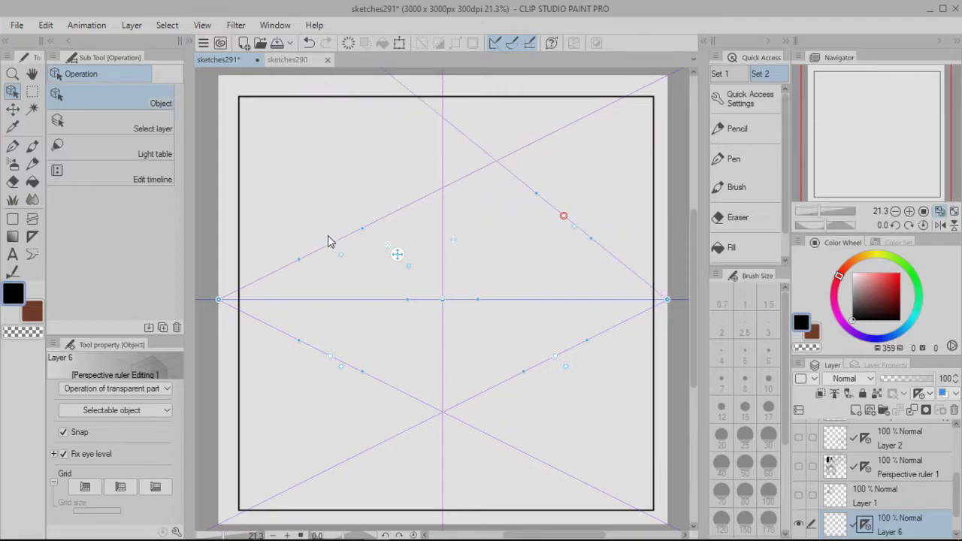
pyautogui.moveTo(333, 247)
pyautogui.mouseDown()
pyautogui.moveTo(320, 216)
pyautogui.moveTo(298, 212)
pyautogui.moveTo(340, 231)
pyautogui.mouseUp()
# Step: Lower the ruler's eye level below the canvas middle and reposition the vanishing points, placing the left one just outside the canvas
pyautogui.moveTo(218, 300); pyautogui.dragTo(290, 299)
pyautogui.moveTo(441, 301); pyautogui.dragTo(420, 336)
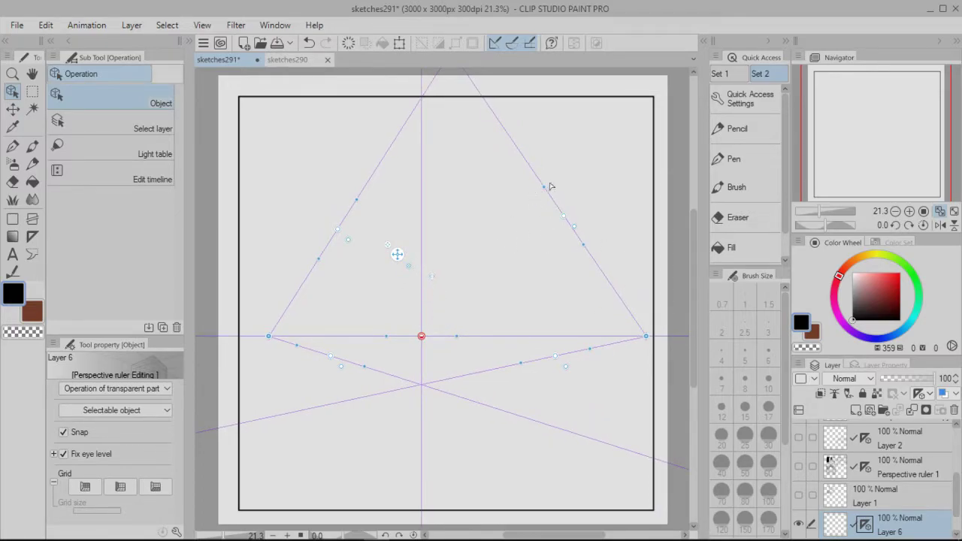
pyautogui.moveTo(545, 191); pyautogui.dragTo(507, 218)
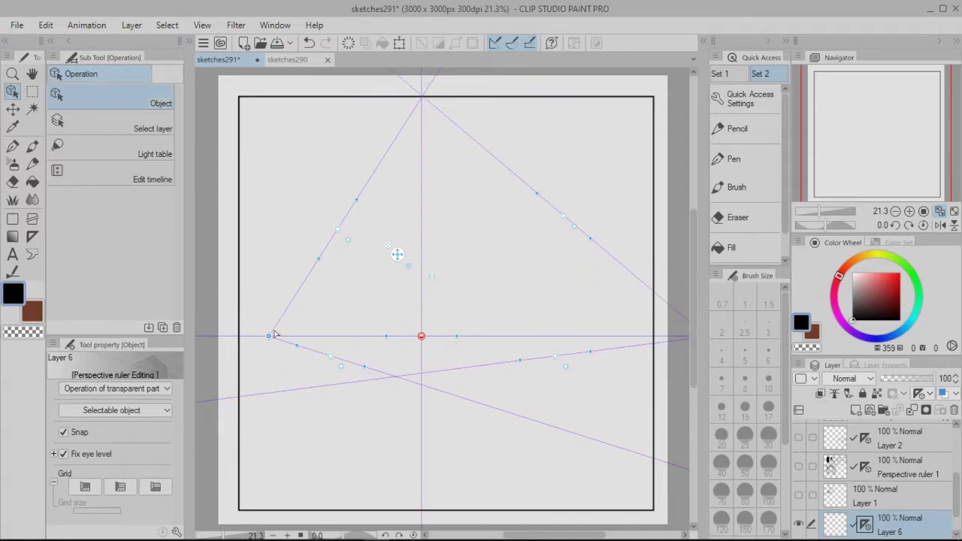
pyautogui.moveTo(264, 338); pyautogui.dragTo(200, 352)
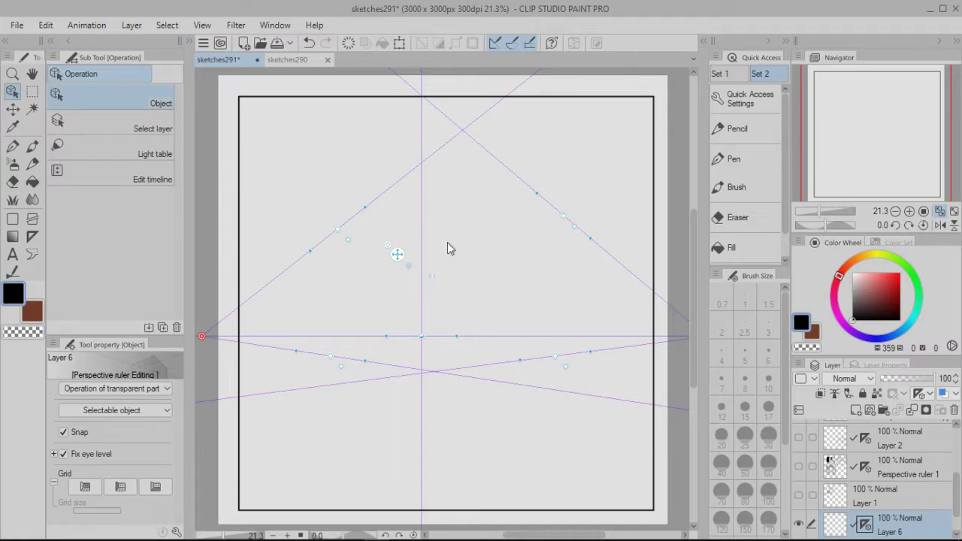
# Step: Reselect the ruler, lower its upper-right guide line and raise the eye level into the upper third of the canvas
pyautogui.click(578, 153)
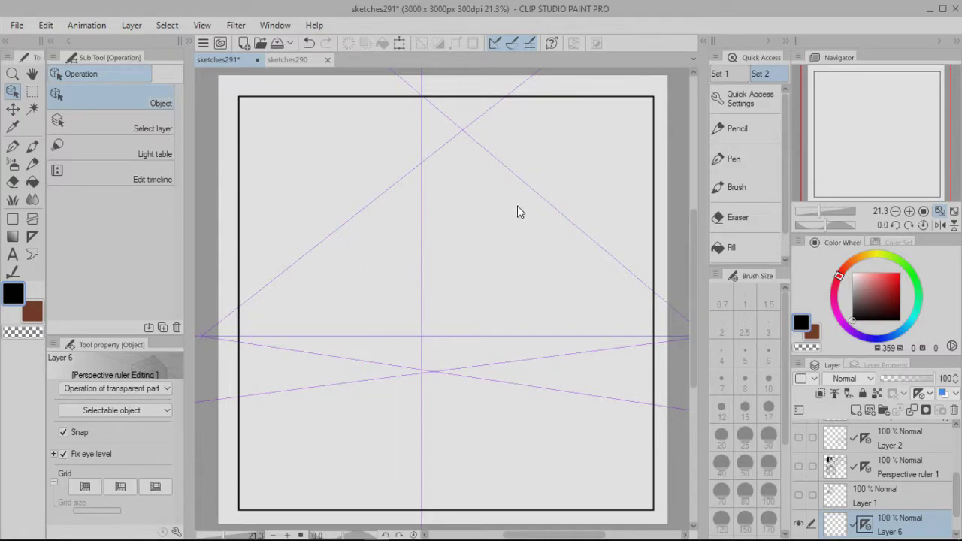
pyautogui.click(559, 213)
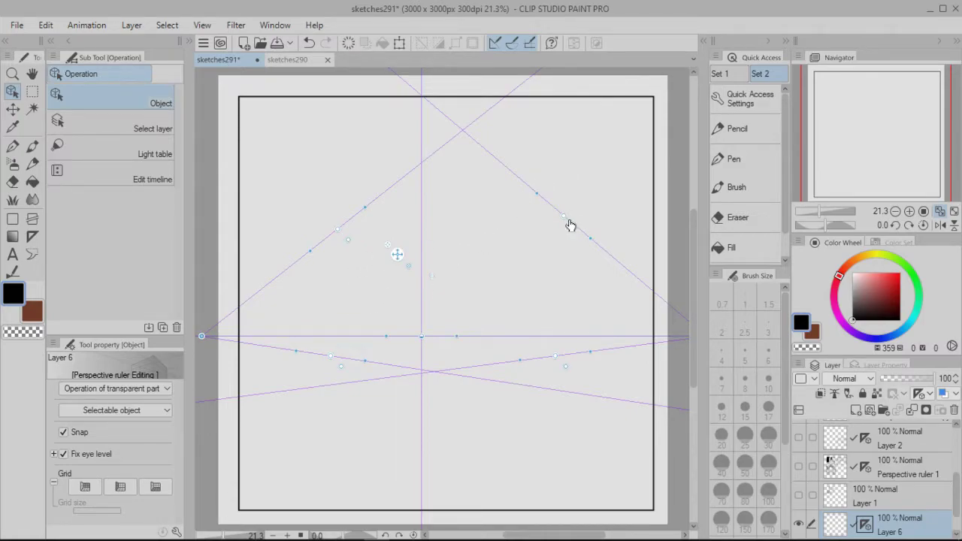
pyautogui.moveTo(563, 217); pyautogui.dragTo(546, 247)
pyautogui.moveTo(434, 335); pyautogui.dragTo(436, 205)
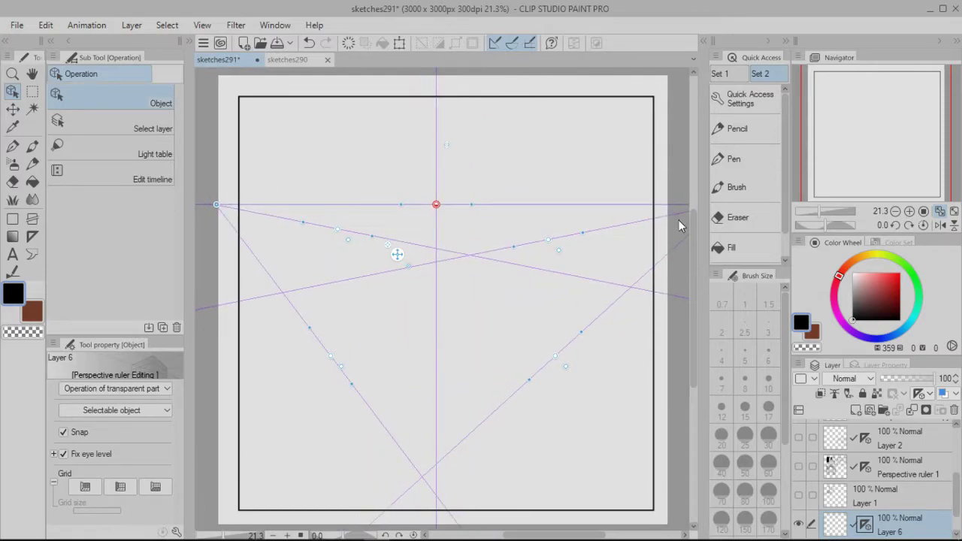
# Step: Place the ruler's right and left vanishing points just outside the canvas edges
pyautogui.click(815, 212)
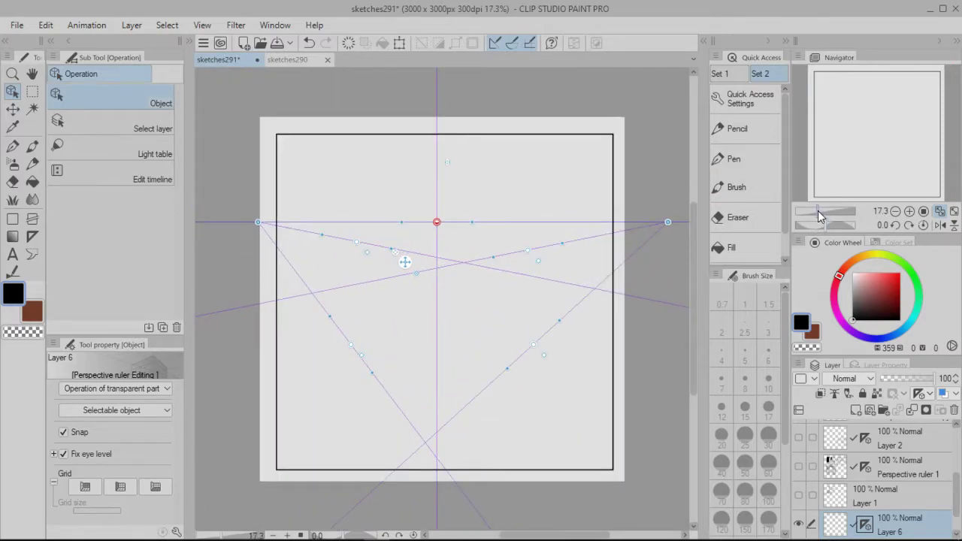
pyautogui.moveTo(668, 225); pyautogui.dragTo(640, 228)
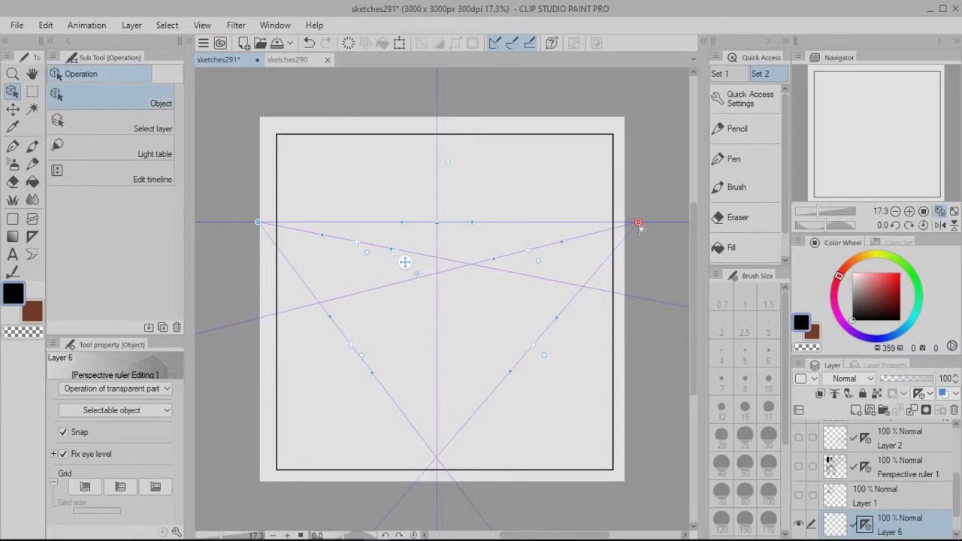
pyautogui.moveTo(257, 222); pyautogui.dragTo(252, 223)
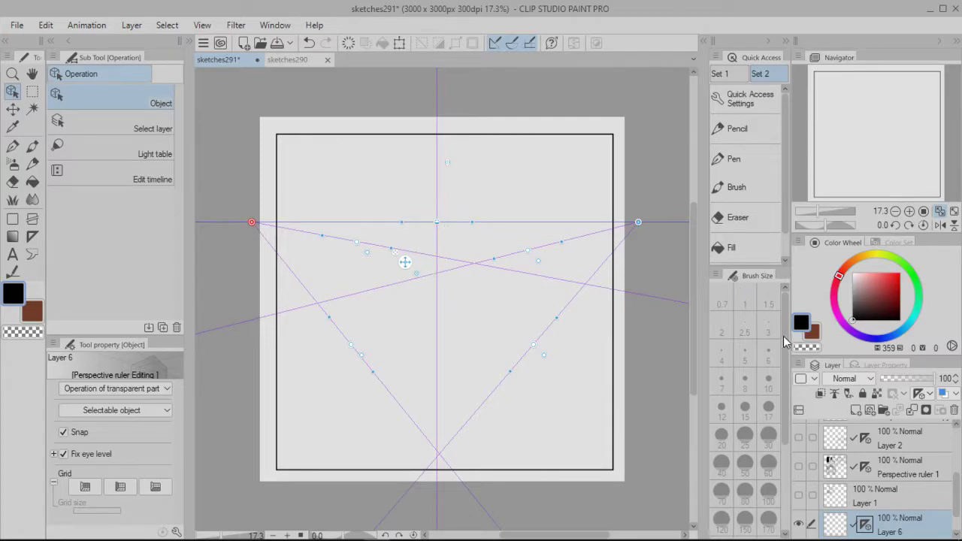
# Step: Draw a large two-point perspective box with the Darker pencil, snapping its central vertical edge and receding edges to the ruler
pyautogui.click(751, 158)
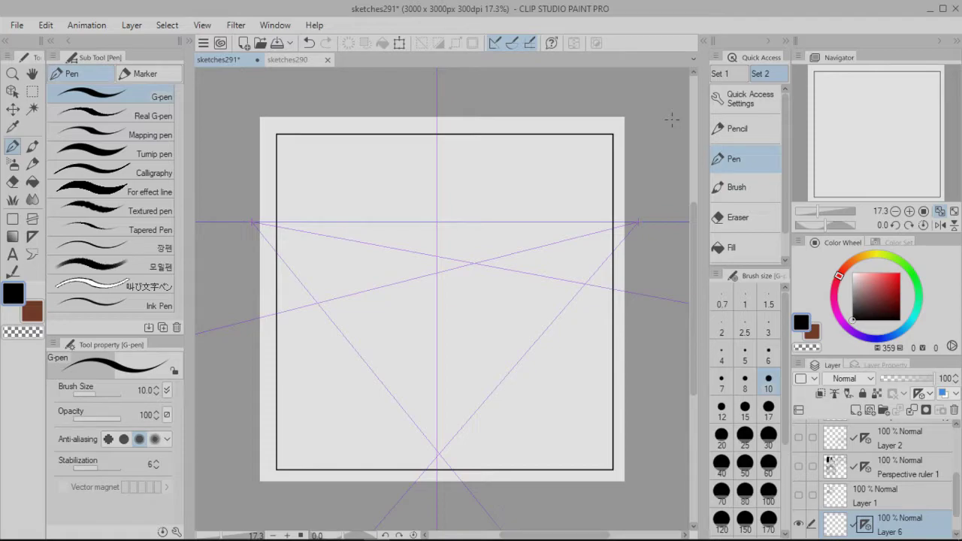
pyautogui.click(740, 131)
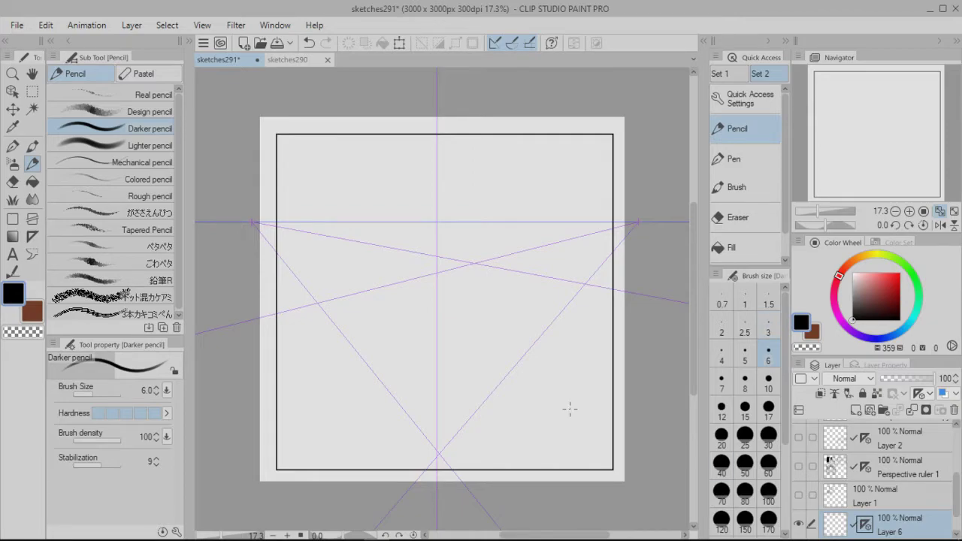
pyautogui.moveTo(441, 170)
pyautogui.mouseDown()
pyautogui.moveTo(441, 403)
pyautogui.moveTo(526, 340)
pyautogui.moveTo(583, 279)
pyautogui.moveTo(585, 297)
pyautogui.moveTo(593, 209)
pyautogui.mouseUp()
pyautogui.moveTo(439, 168)
pyautogui.mouseDown()
pyautogui.moveTo(309, 222)
pyautogui.moveTo(313, 278)
pyautogui.moveTo(329, 310)
pyautogui.moveTo(436, 405)
pyautogui.moveTo(441, 425)
pyautogui.moveTo(519, 346)
pyautogui.mouseUp()
pyautogui.moveTo(440, 433); pyautogui.dragTo(440, 170)
pyautogui.moveTo(437, 431); pyautogui.dragTo(304, 280)
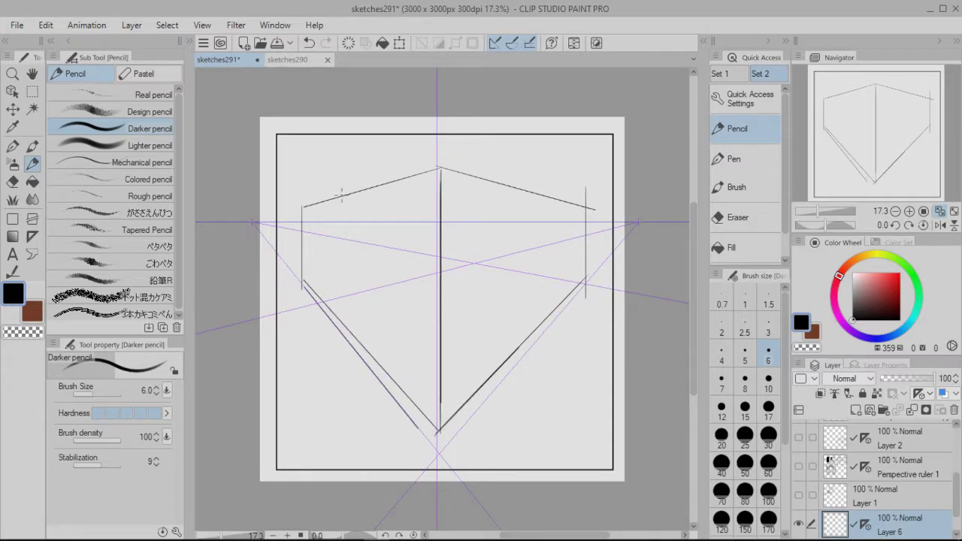
# Step: Draw small ruler-snapped upright structures above the box's upper-left and upper-right edges, undoing stray vertical strokes
pyautogui.moveTo(310, 201); pyautogui.dragTo(306, 139)
pyautogui.moveTo(557, 135); pyautogui.dragTo(557, 179)
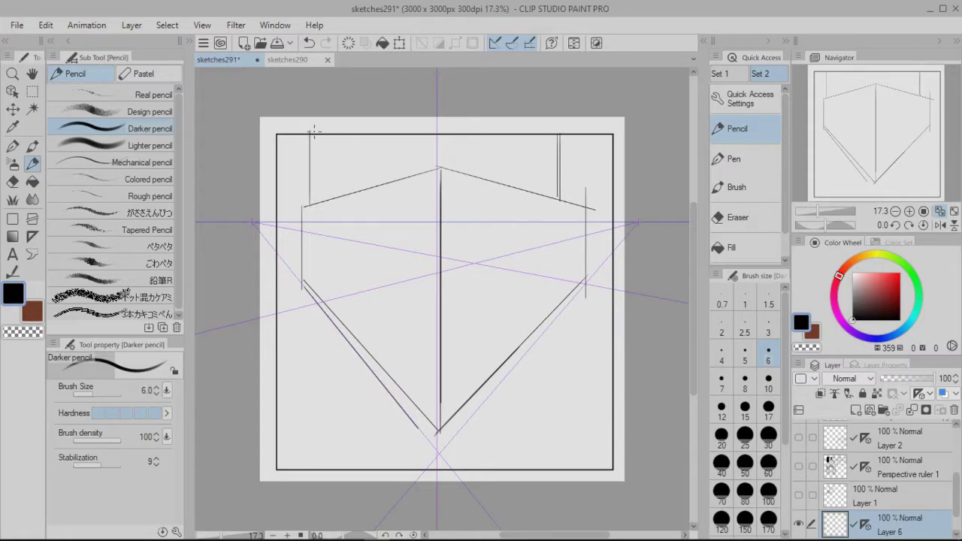
pyautogui.hotkey('ctrl', 'z')
pyautogui.moveTo(309, 131); pyautogui.dragTo(314, 188)
pyautogui.moveTo(315, 157); pyautogui.dragTo(316, 202)
pyautogui.hotkey('ctrl', 'z')
pyautogui.moveTo(550, 148); pyautogui.dragTo(551, 198)
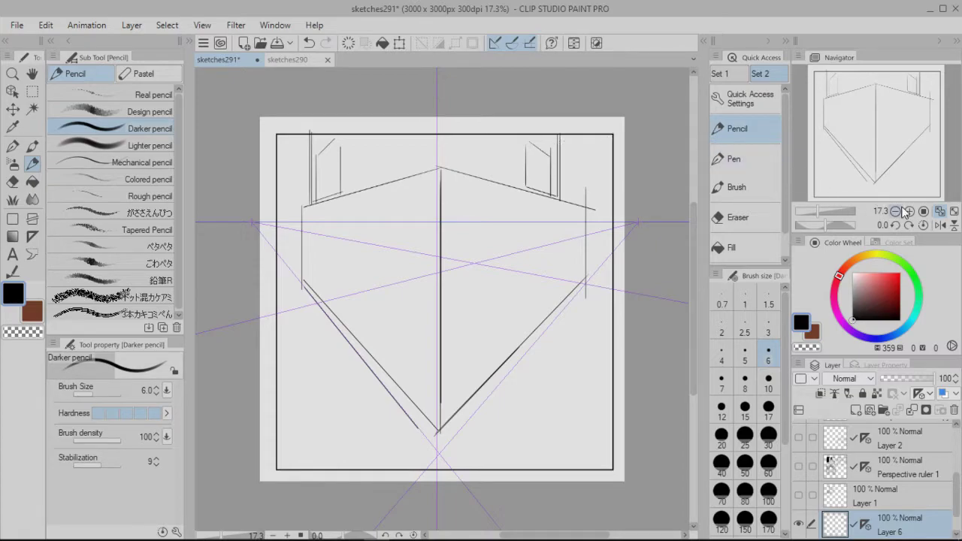
# Step: Draw two ruler-snapped receding lines just beneath the box's upper-left and upper-right edges, starting near the central vertical edge
pyautogui.click(952, 211)
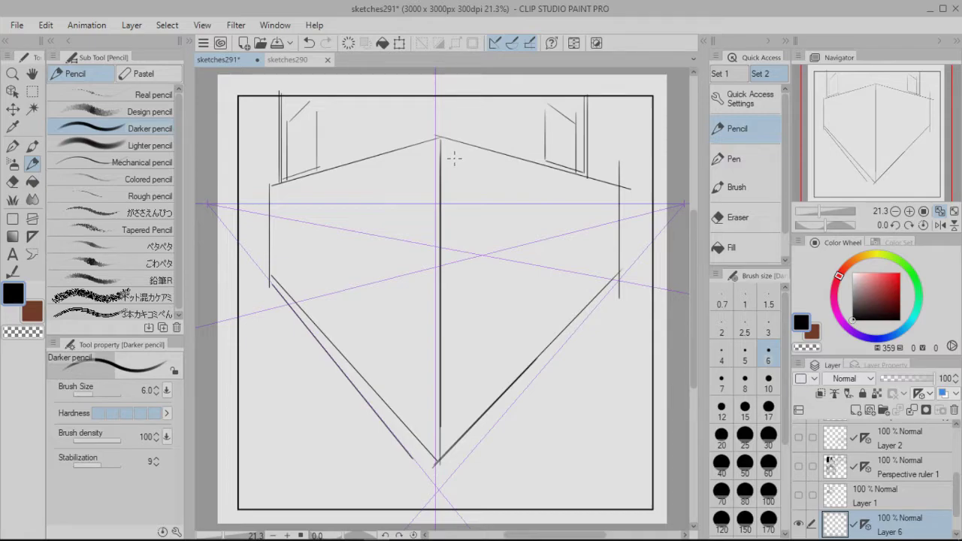
pyautogui.moveTo(455, 155); pyautogui.dragTo(594, 194)
pyautogui.moveTo(435, 163); pyautogui.dragTo(245, 195)
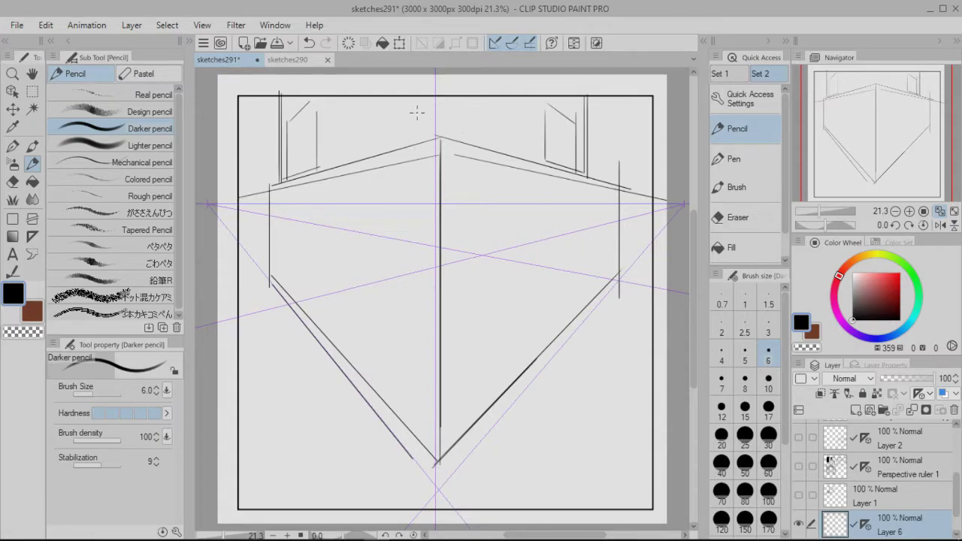
pyautogui.moveTo(436, 161); pyautogui.dragTo(439, 138)
# Step: Select the perspective ruler and shift the whole ruler slightly down and to the left by its central move handle
pyautogui.hotkey('ctrl', 'v')
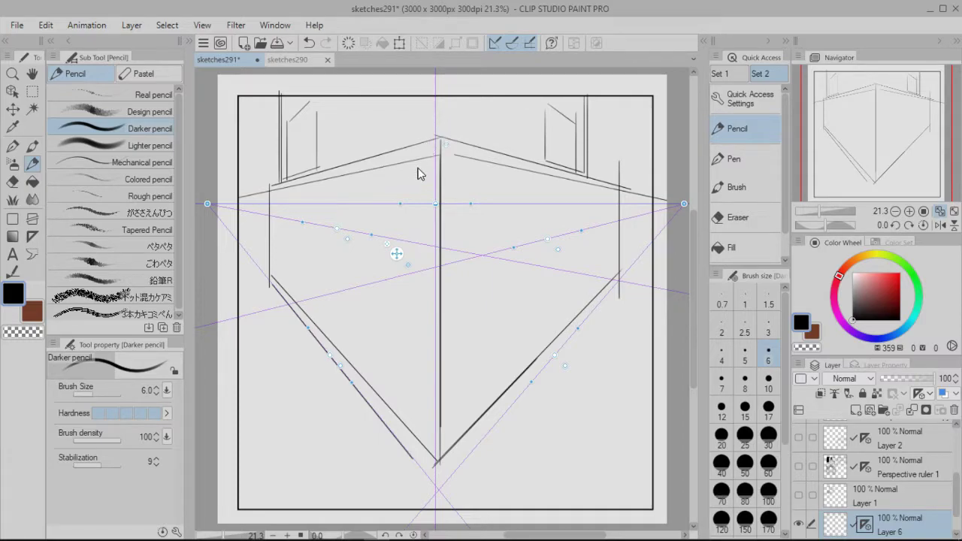
pyautogui.moveTo(855, 214); pyautogui.dragTo(824, 217)
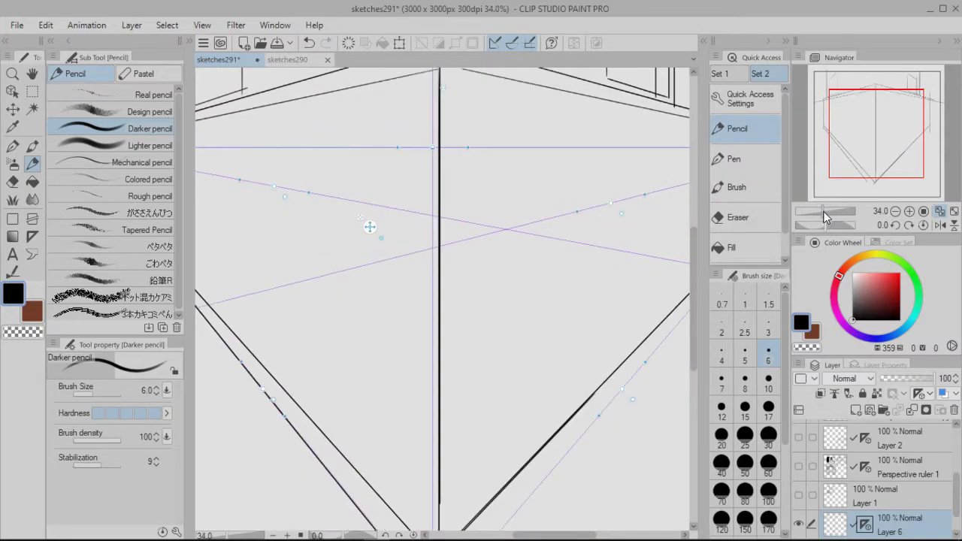
pyautogui.moveTo(872, 185); pyautogui.dragTo(863, 151)
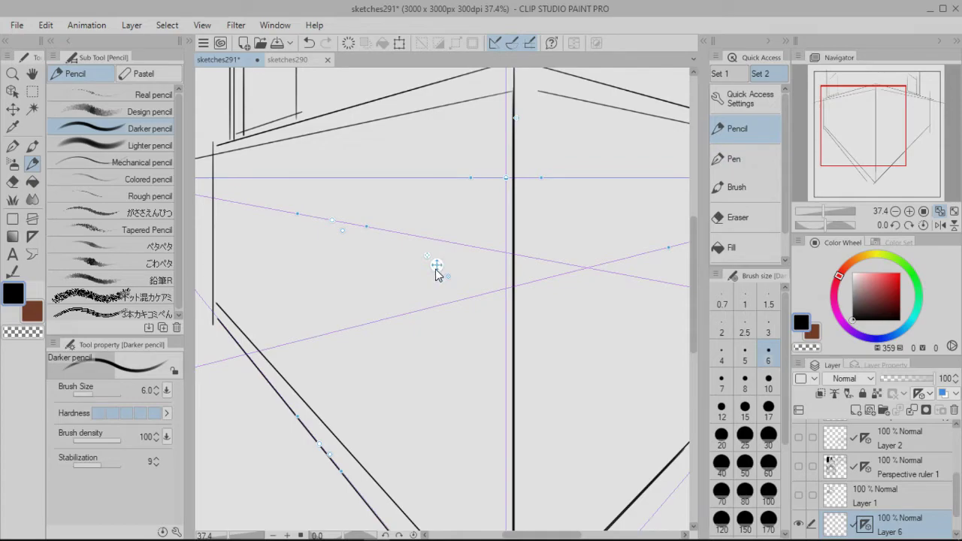
pyautogui.moveTo(436, 259)
pyautogui.mouseDown()
pyautogui.moveTo(435, 281)
pyautogui.moveTo(444, 274)
pyautogui.moveTo(427, 274)
pyautogui.mouseUp()
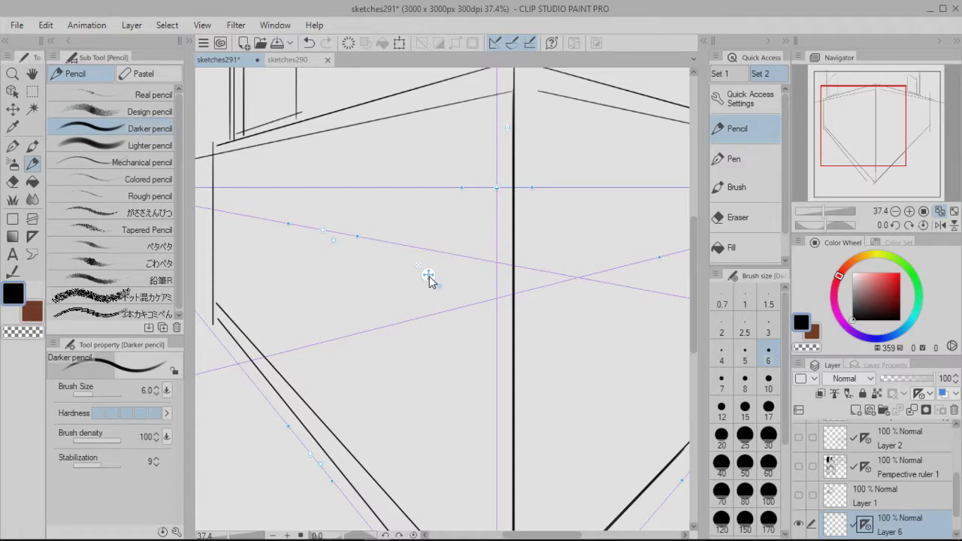
pyautogui.moveTo(426, 281)
pyautogui.mouseDown()
pyautogui.moveTo(435, 270)
pyautogui.moveTo(422, 280)
pyautogui.mouseUp()
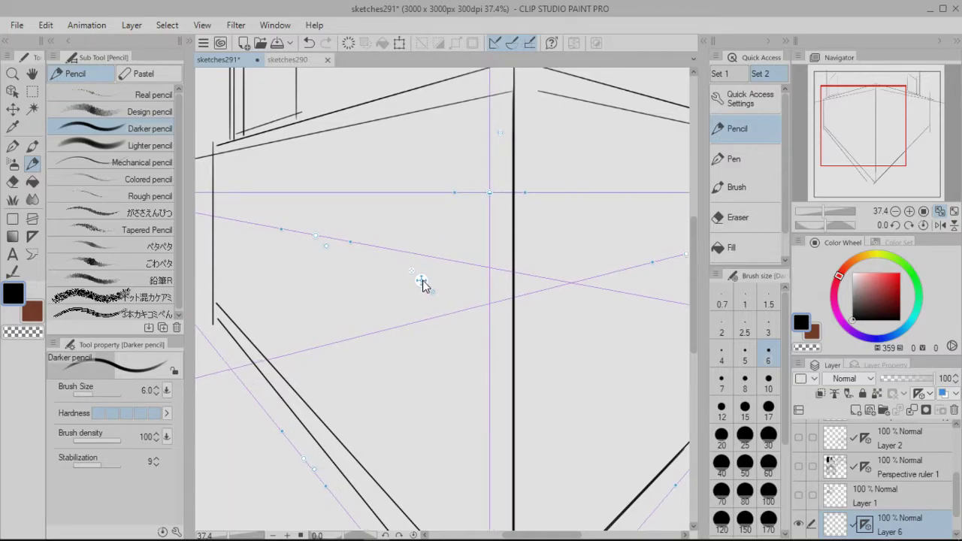
# Step: Turn off snapping to the perspective ruler and draw a row of three freehand arches above the box's upper-left edge
pyautogui.hotkey('ctrl', '2')
pyautogui.moveTo(854, 142); pyautogui.dragTo(855, 120)
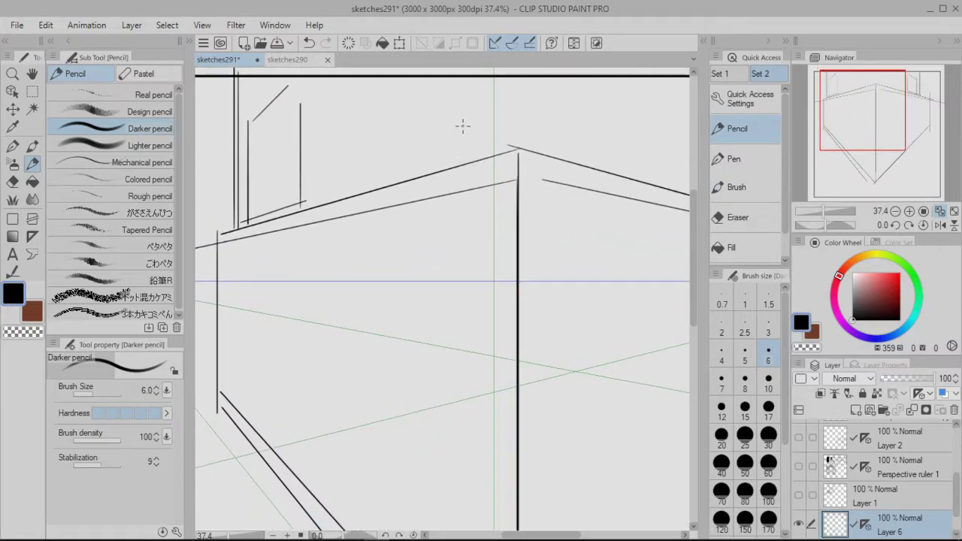
pyautogui.moveTo(492, 142)
pyautogui.mouseDown()
pyautogui.moveTo(478, 102)
pyautogui.moveTo(457, 146)
pyautogui.mouseUp()
pyautogui.moveTo(431, 156)
pyautogui.mouseDown()
pyautogui.moveTo(414, 131)
pyautogui.moveTo(408, 164)
pyautogui.mouseUp()
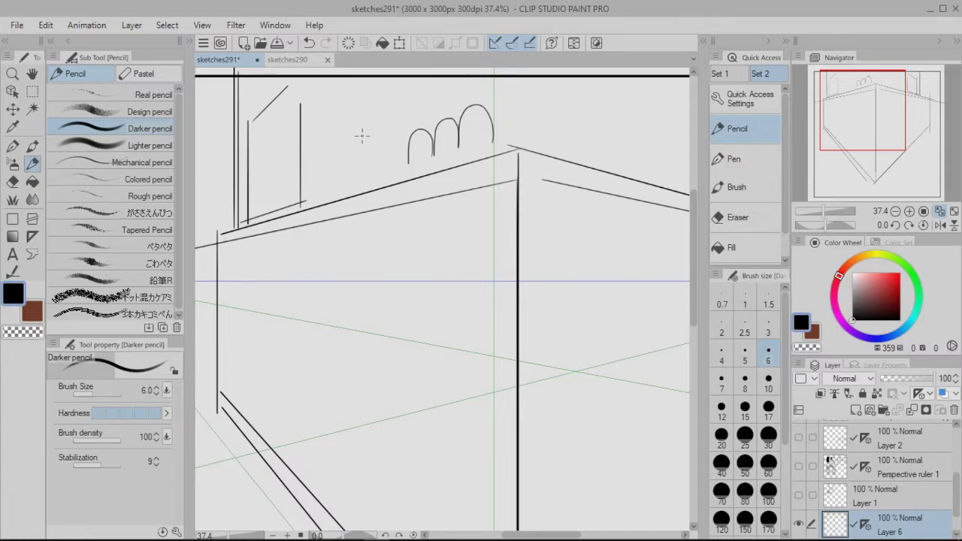
# Step: Sketch a freehand arched window with a vertical bar and a crossbar inside the upright frame above the box's upper-left edge
pyautogui.moveTo(250, 145)
pyautogui.mouseDown()
pyautogui.moveTo(272, 106)
pyautogui.moveTo(297, 100)
pyautogui.moveTo(297, 129)
pyautogui.moveTo(258, 128)
pyautogui.moveTo(258, 208)
pyautogui.mouseUp()
pyautogui.moveTo(252, 145)
pyautogui.mouseDown()
pyautogui.moveTo(252, 213)
pyautogui.moveTo(297, 192)
pyautogui.mouseUp()
pyautogui.moveTo(275, 104); pyautogui.dragTo(268, 210)
pyautogui.moveTo(252, 169); pyautogui.dragTo(293, 145)
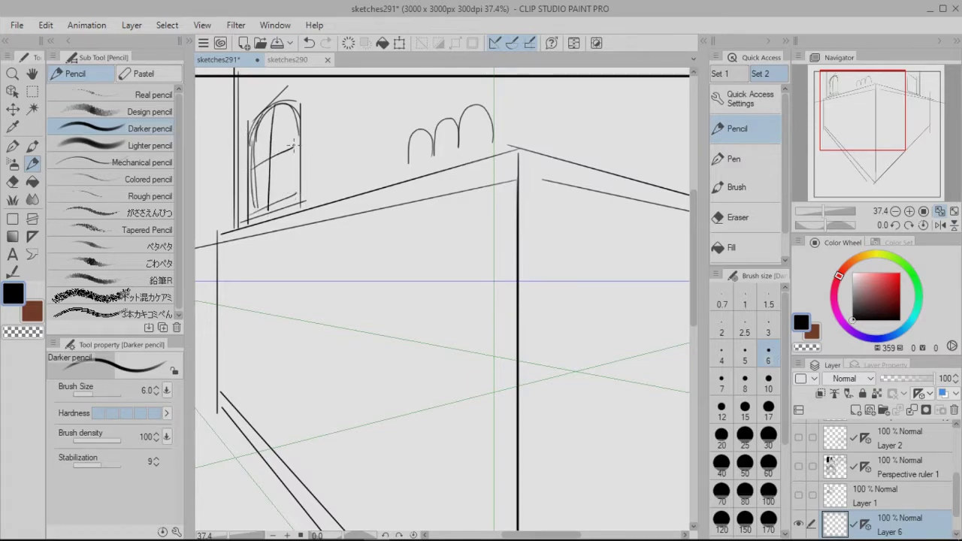
# Step: Add a freehand leaf cluster beside the rocks in the stairs sketch on the Perspective ruler 1 layer, undoing a trial squiggle on the pillar
pyautogui.click(939, 211)
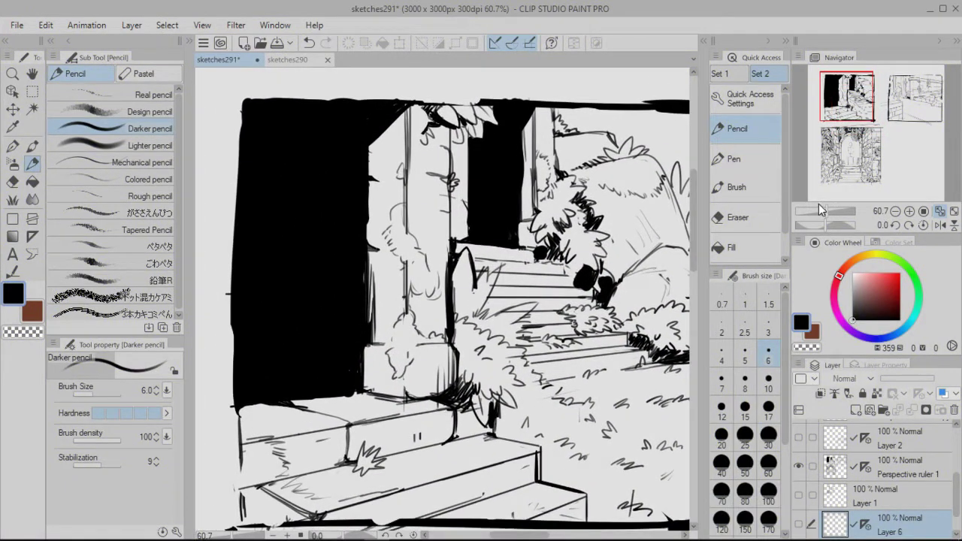
pyautogui.click(825, 210)
pyautogui.moveTo(839, 113); pyautogui.dragTo(847, 97)
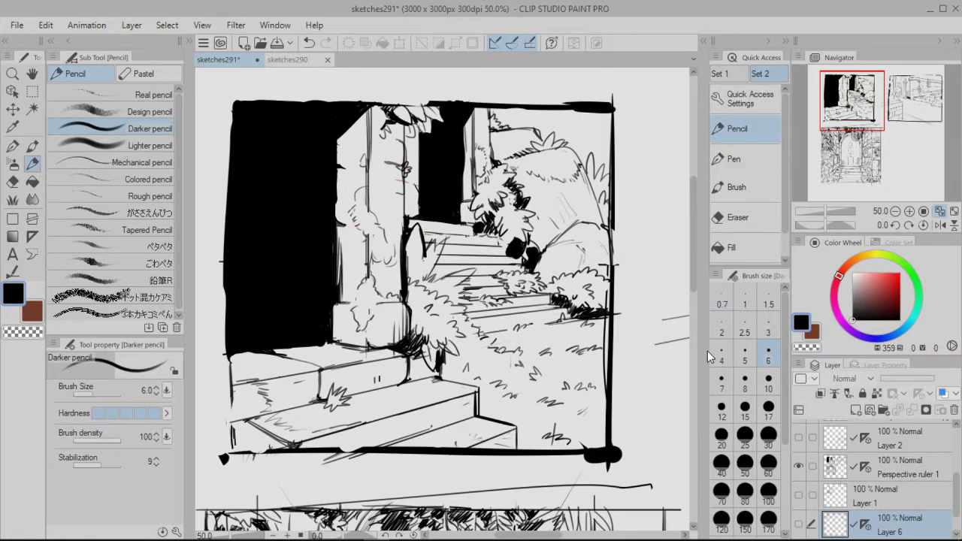
pyautogui.click(834, 467)
pyautogui.moveTo(380, 175); pyautogui.dragTo(391, 225)
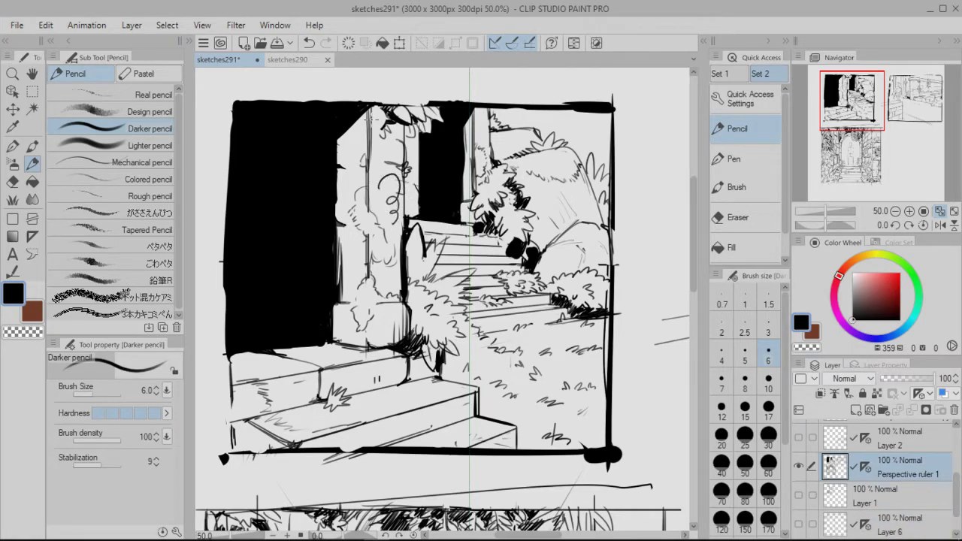
pyautogui.hotkey('ctrl', 'z')
pyautogui.moveTo(552, 197)
pyautogui.mouseDown()
pyautogui.moveTo(570, 213)
pyautogui.moveTo(544, 229)
pyautogui.moveTo(531, 210)
pyautogui.mouseUp()
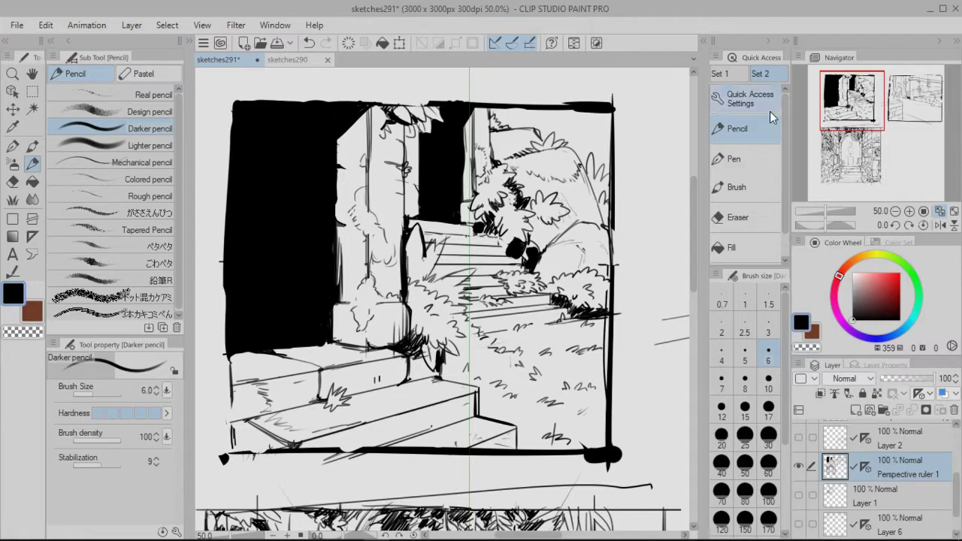
# Step: Review the archway sketch, hide the Perspective ruler 1 layer, and show and select Layer 6 with the box drawing
pyautogui.moveTo(846, 116)
pyautogui.mouseDown()
pyautogui.moveTo(902, 114)
pyautogui.moveTo(842, 169)
pyautogui.moveTo(861, 148)
pyautogui.mouseUp()
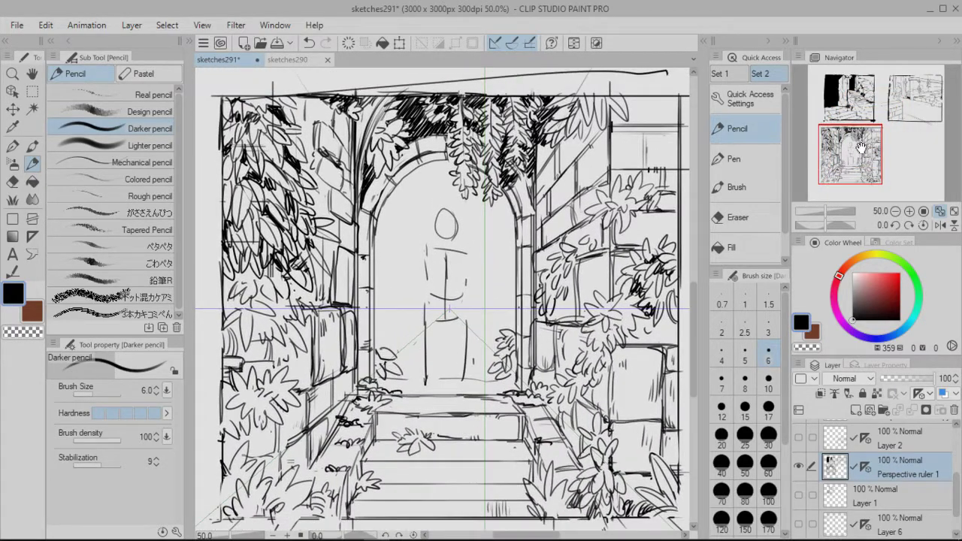
pyautogui.click(953, 213)
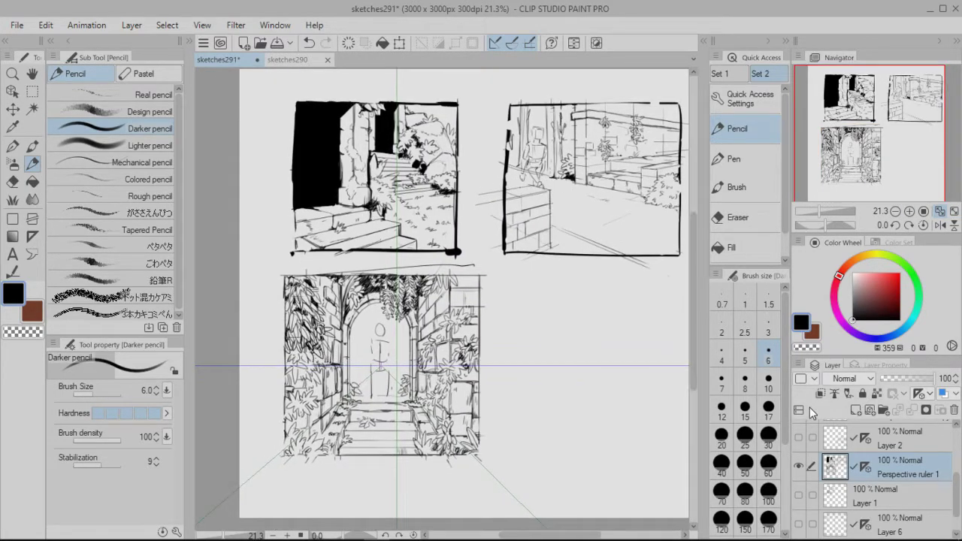
pyautogui.click(799, 466)
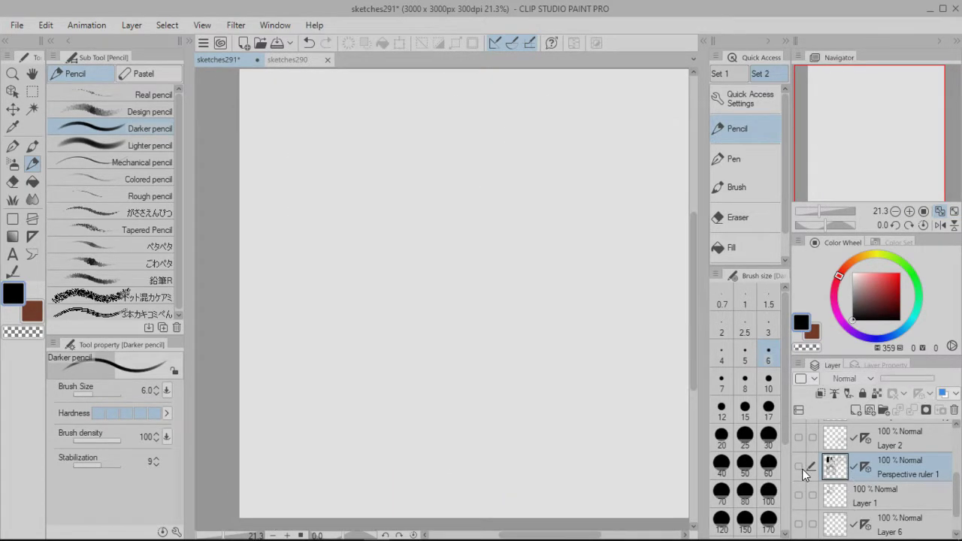
pyautogui.click(799, 524)
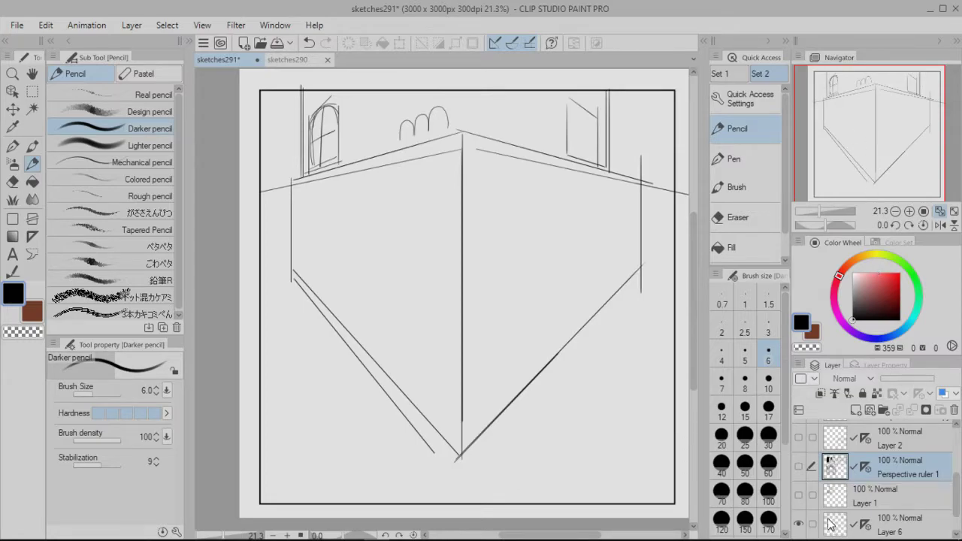
pyautogui.click(901, 524)
# Step: Sketch a tall freehand door standing on the lower edge of the box's right face, undoing the first trial strokes
pyautogui.moveTo(547, 253); pyautogui.dragTo(554, 356)
pyautogui.hotkey('ctrl', 'z')
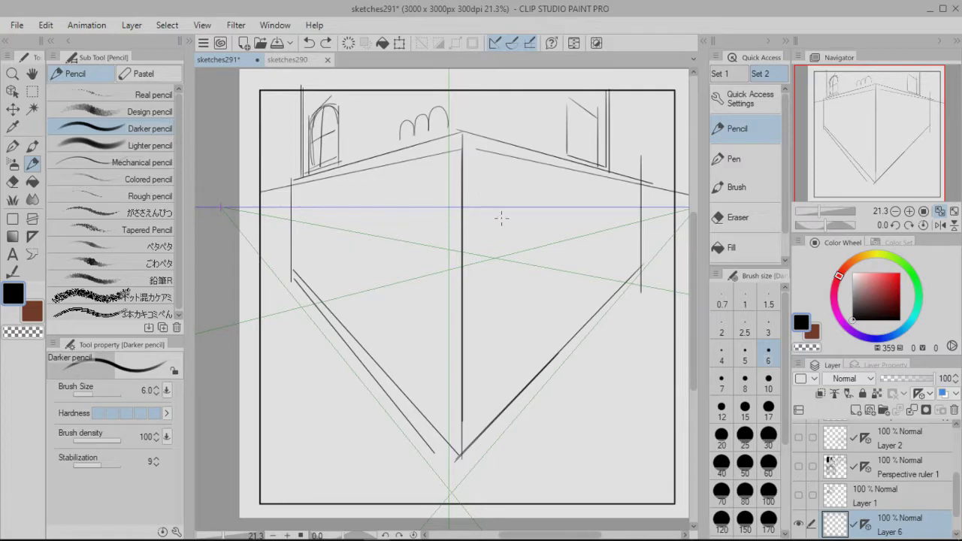
pyautogui.moveTo(548, 238)
pyautogui.mouseDown()
pyautogui.moveTo(542, 342)
pyautogui.moveTo(591, 223)
pyautogui.moveTo(585, 318)
pyautogui.mouseUp()
pyautogui.hotkey('ctrl', 'z')
pyautogui.moveTo(560, 238)
pyautogui.mouseDown()
pyautogui.moveTo(584, 235)
pyautogui.moveTo(576, 326)
pyautogui.mouseUp()
pyautogui.moveTo(539, 240); pyautogui.dragTo(540, 362)
pyautogui.moveTo(539, 242)
pyautogui.mouseDown()
pyautogui.moveTo(584, 231)
pyautogui.moveTo(571, 329)
pyautogui.mouseUp()
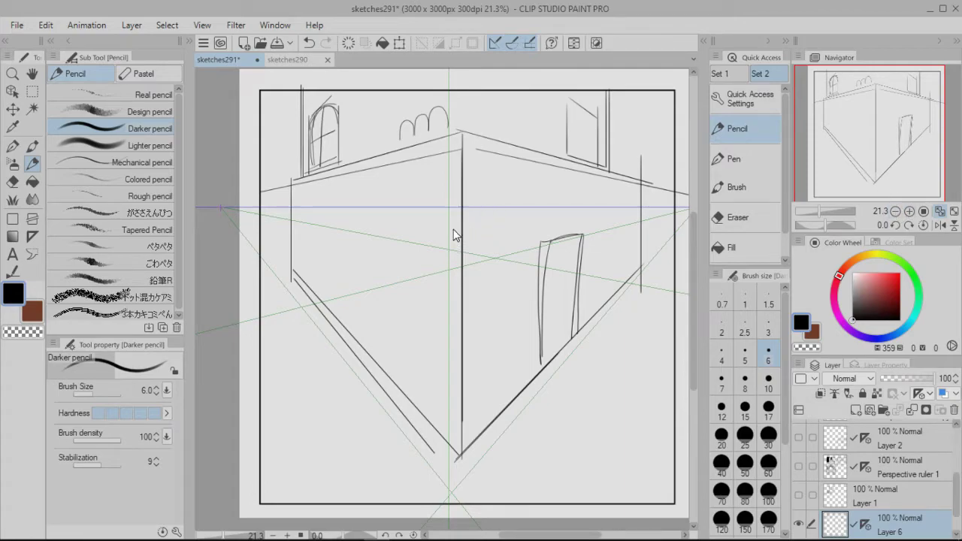
# Step: Move the perspective ruler by its central handle, and reposition the handle alone with the ruler held in place
pyautogui.press('ctrl')
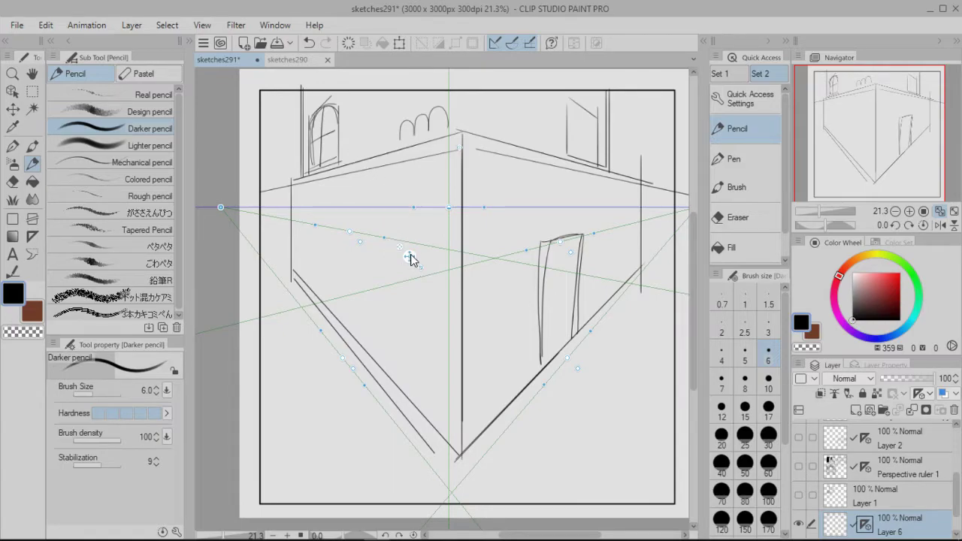
pyautogui.moveTo(410, 262); pyautogui.dragTo(411, 275)
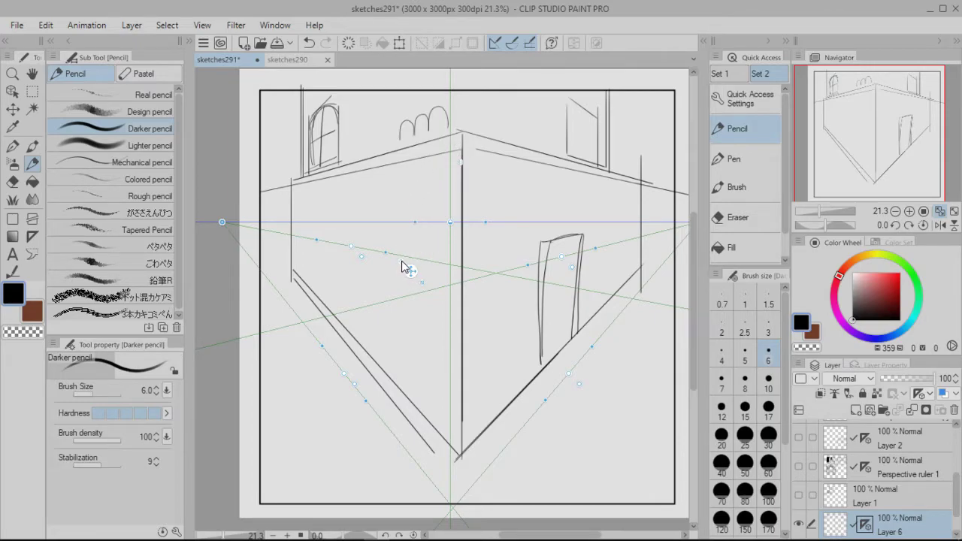
pyautogui.scroll(3, 403, 273)
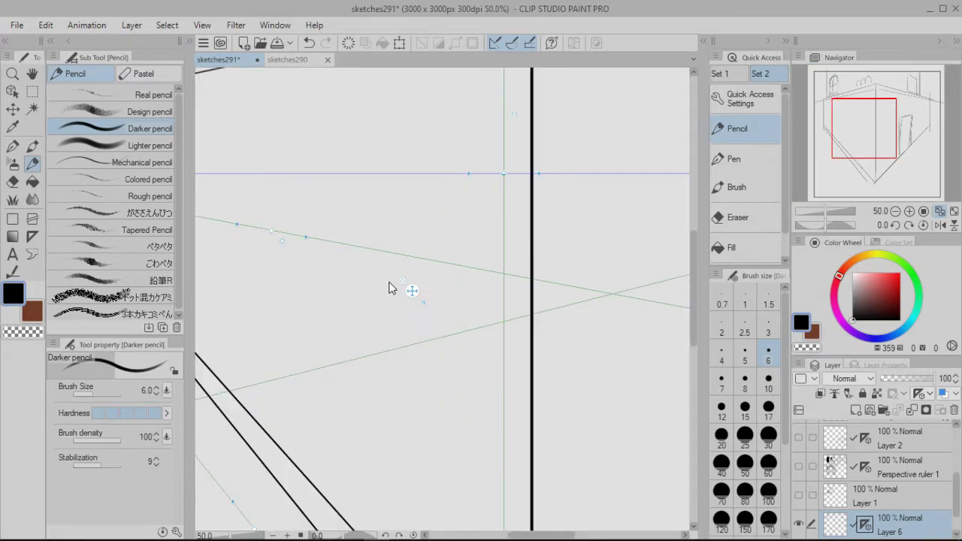
pyautogui.moveTo(822, 211); pyautogui.dragTo(820, 211)
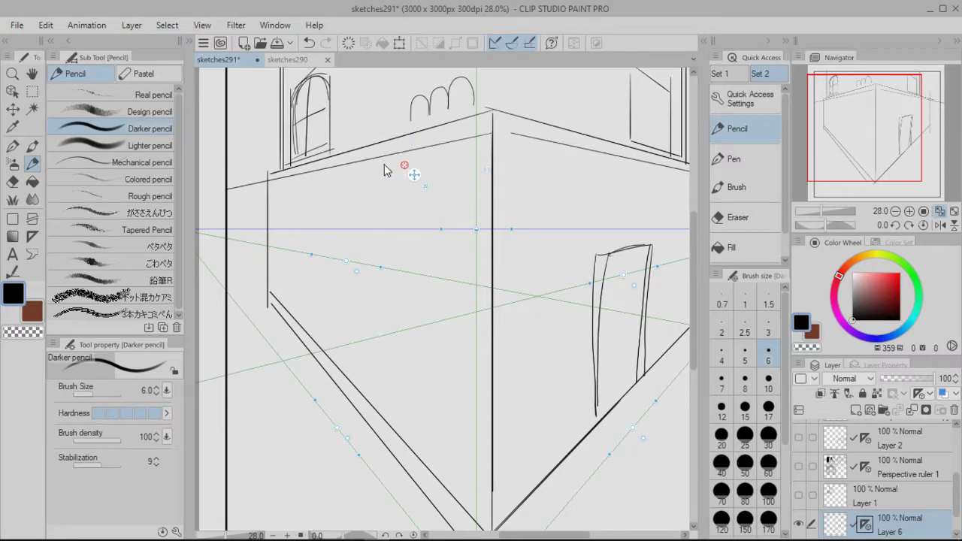
pyautogui.moveTo(414, 175); pyautogui.dragTo(414, 183)
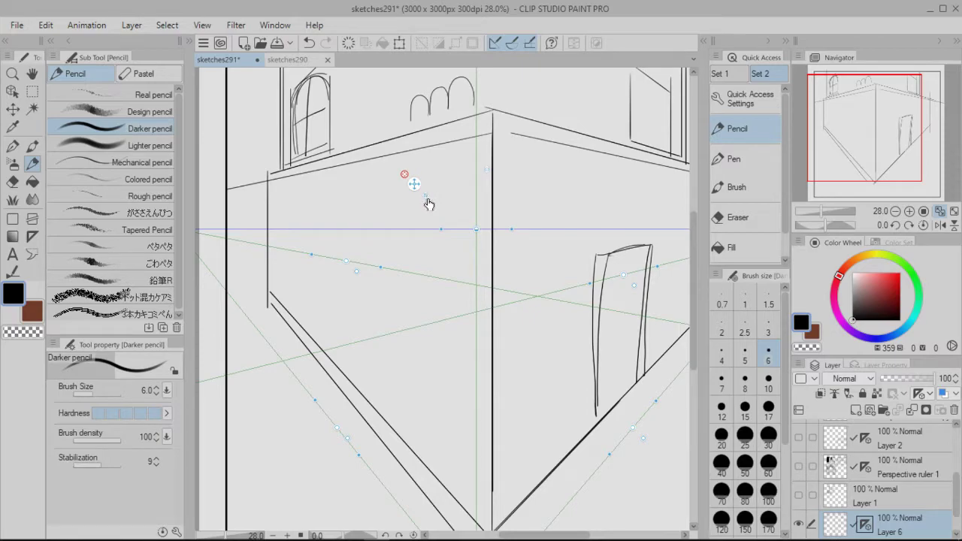
# Step: Turn ruler snapping back on and draw a tall snapped doorway on the box's left face, redrawing its bottom edge after an undo
pyautogui.hotkey('ctrl', '2')
pyautogui.click(425, 196)
pyautogui.click(425, 196)
pyautogui.moveTo(438, 464)
pyautogui.mouseDown()
pyautogui.moveTo(438, 177)
pyautogui.moveTo(366, 186)
pyautogui.moveTo(368, 280)
pyautogui.mouseUp()
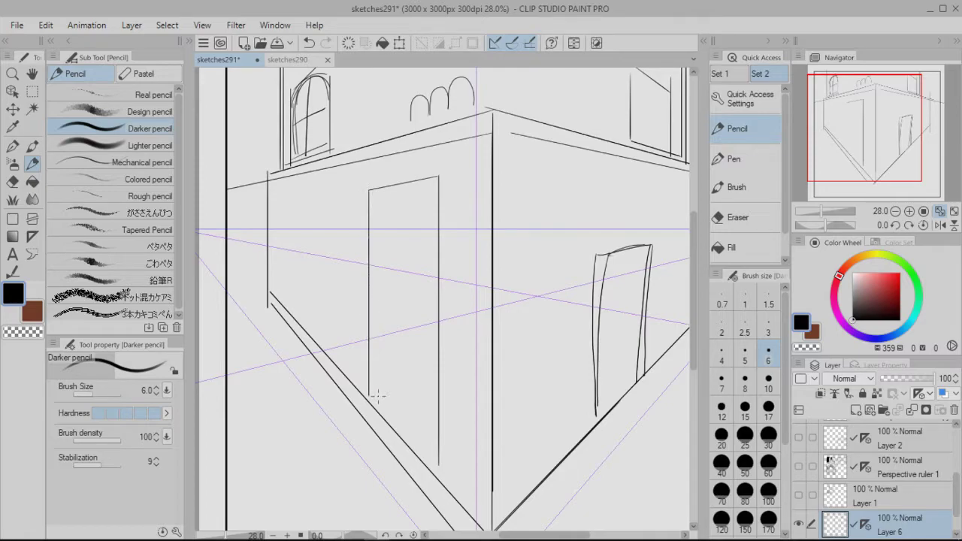
pyautogui.moveTo(386, 409); pyautogui.dragTo(444, 453)
pyautogui.hotkey('ctrl', 'z')
pyautogui.moveTo(379, 408); pyautogui.dragTo(431, 459)
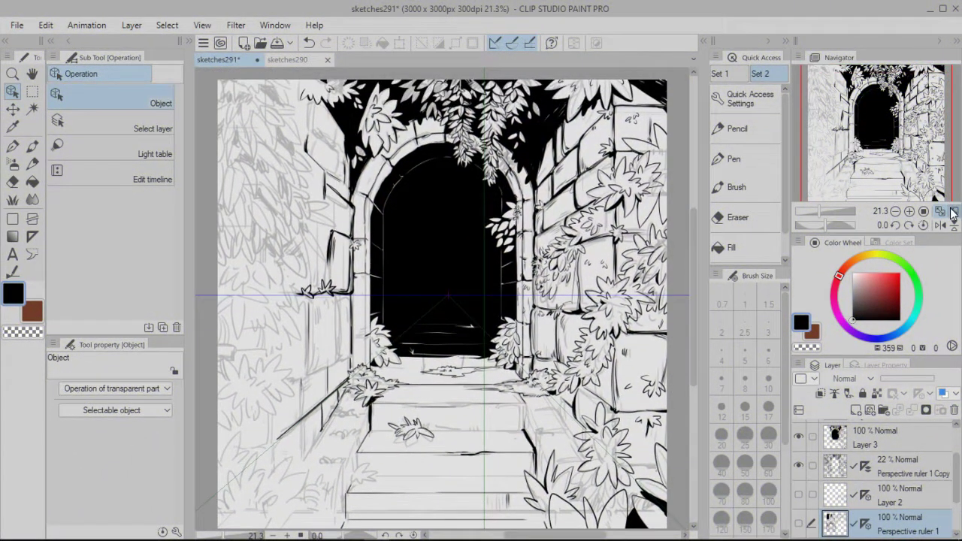
# Step: Examine the archway artwork's Layer 3 and Perspective ruler 1 Copy layers, including the ruler attached to the copy
pyautogui.moveTo(829, 213)
pyautogui.mouseDown()
pyautogui.moveTo(816, 214)
pyautogui.moveTo(849, 214)
pyautogui.mouseUp()
pyautogui.click(953, 212)
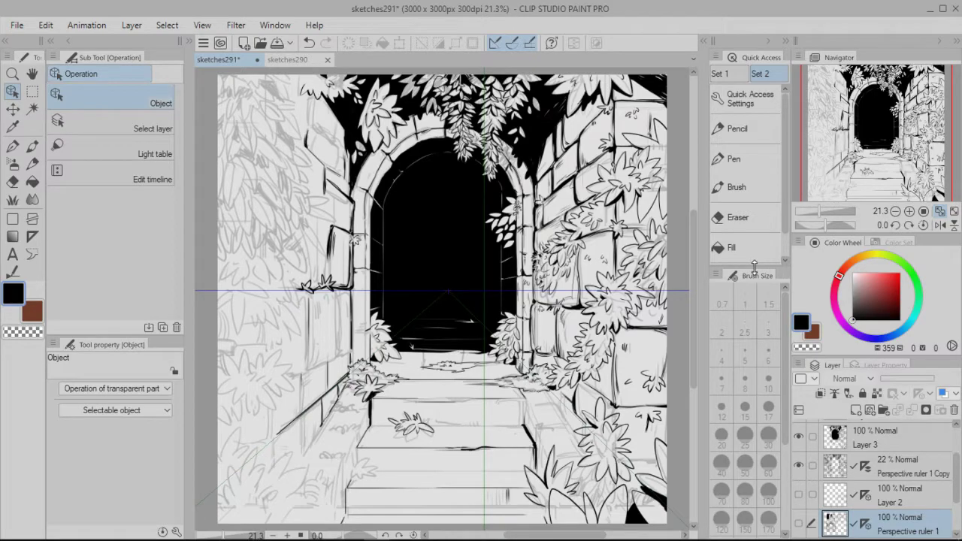
pyautogui.click(848, 470)
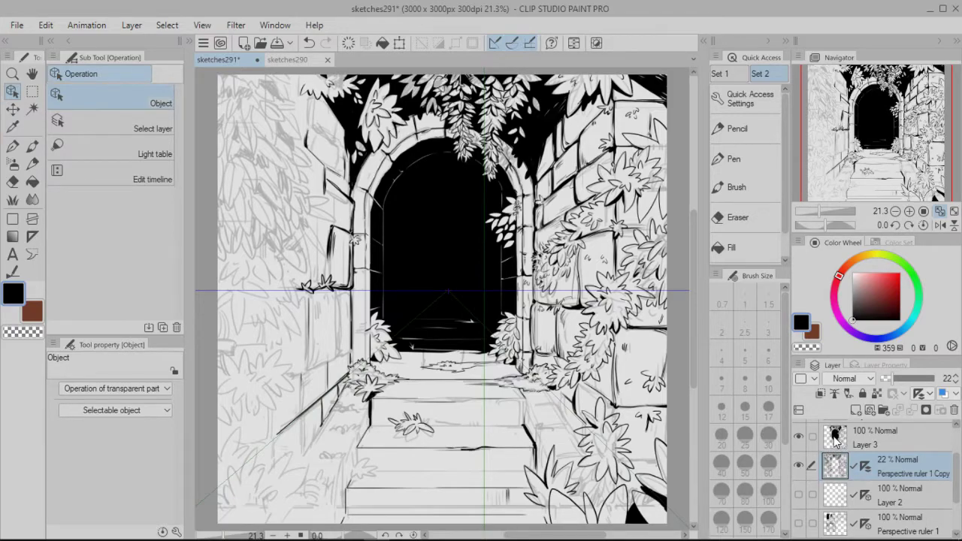
pyautogui.click(835, 444)
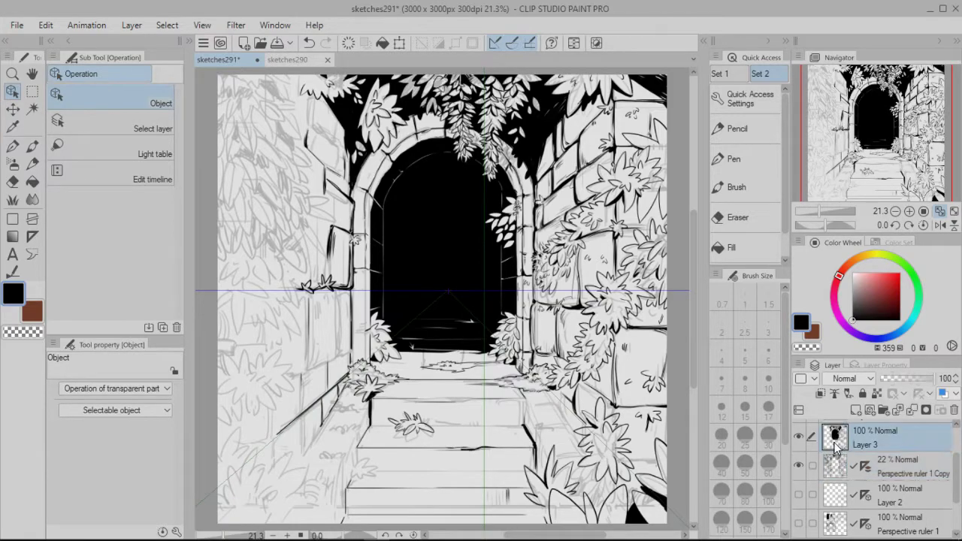
pyautogui.click(864, 470)
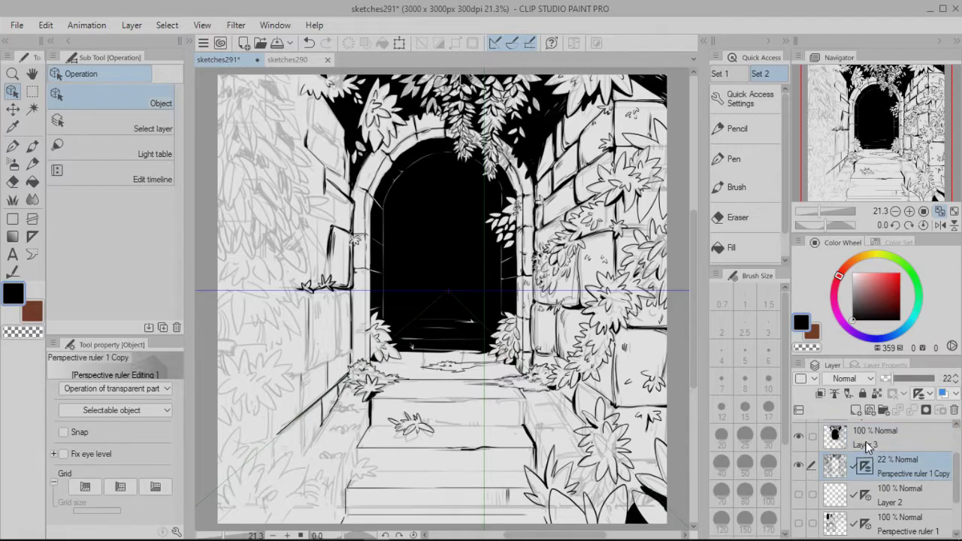
pyautogui.click(865, 439)
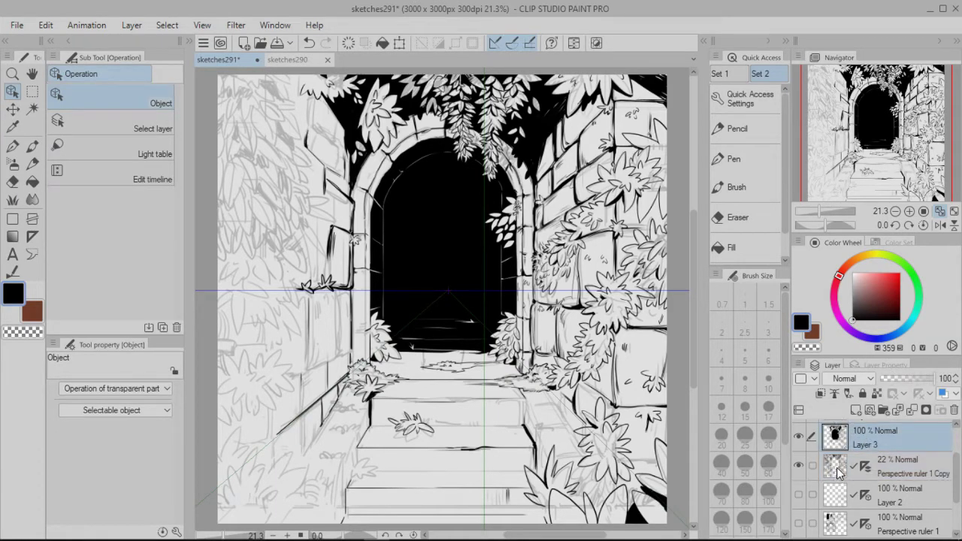
# Step: Enlarge the layer list, select the Perspective ruler 1 Copy layer and hide Layer 3 to isolate the faint archway sketch
pyautogui.moveTo(872, 354); pyautogui.dragTo(879, 296)
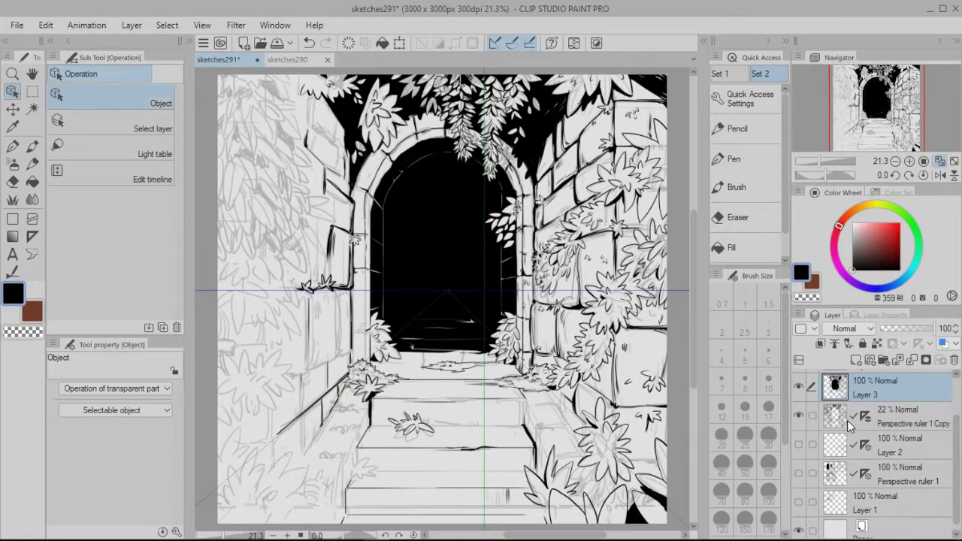
pyautogui.click(845, 418)
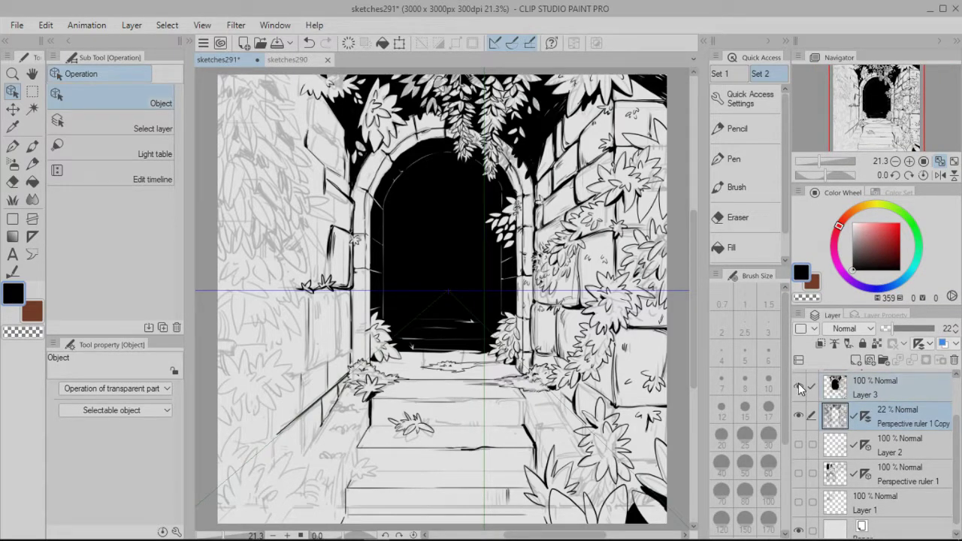
pyautogui.click(799, 387)
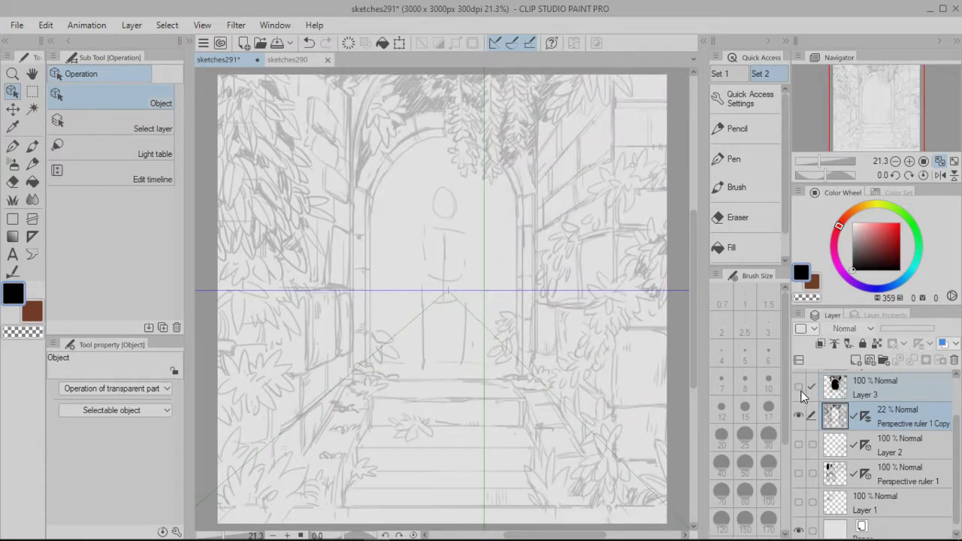
# Step: Set the Perspective ruler 1 Copy layer's ruler to Show Only When Editing Target
pyautogui.click(838, 419)
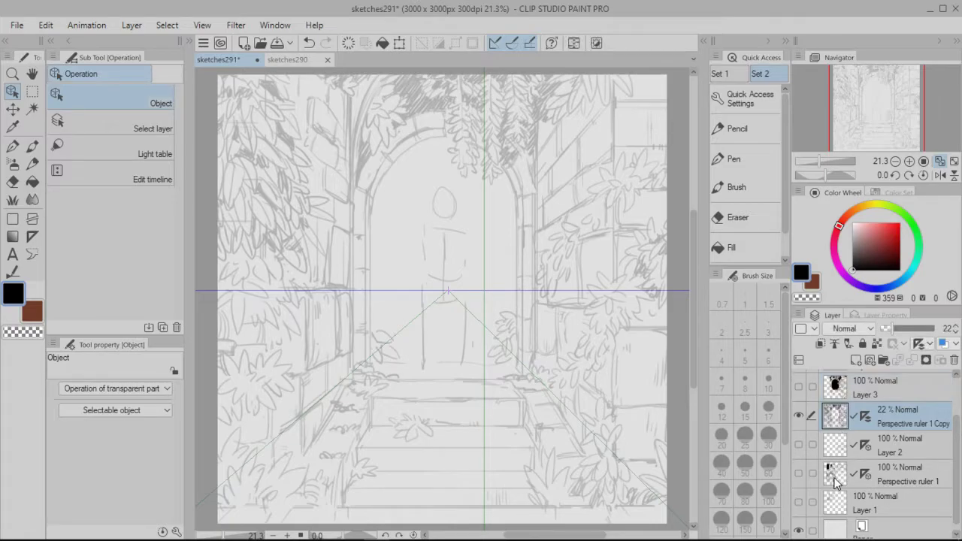
pyautogui.click(865, 417)
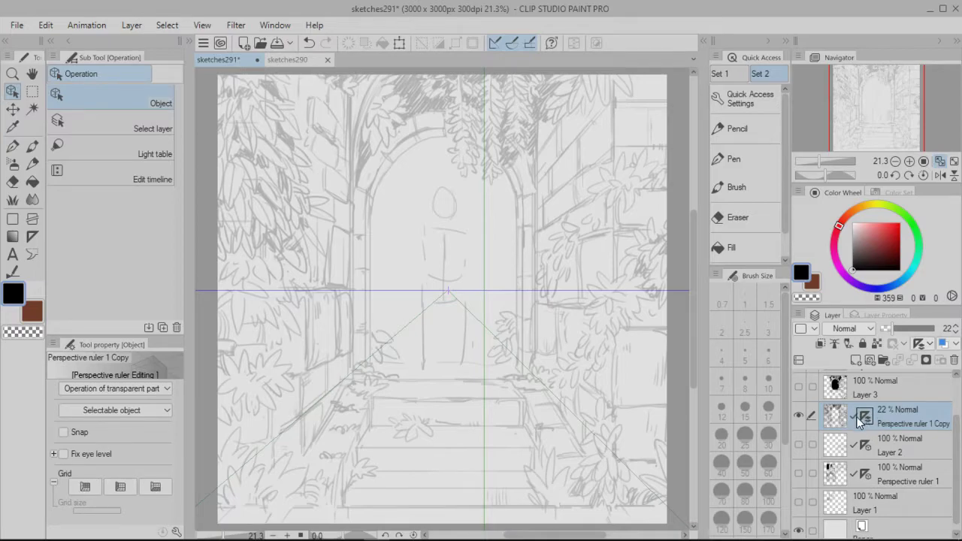
pyautogui.click(931, 345)
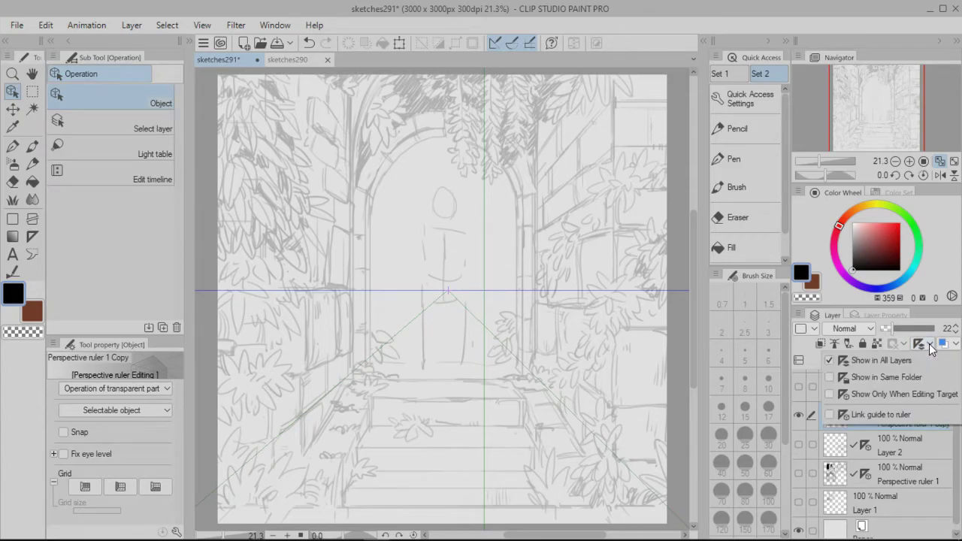
pyautogui.click(853, 394)
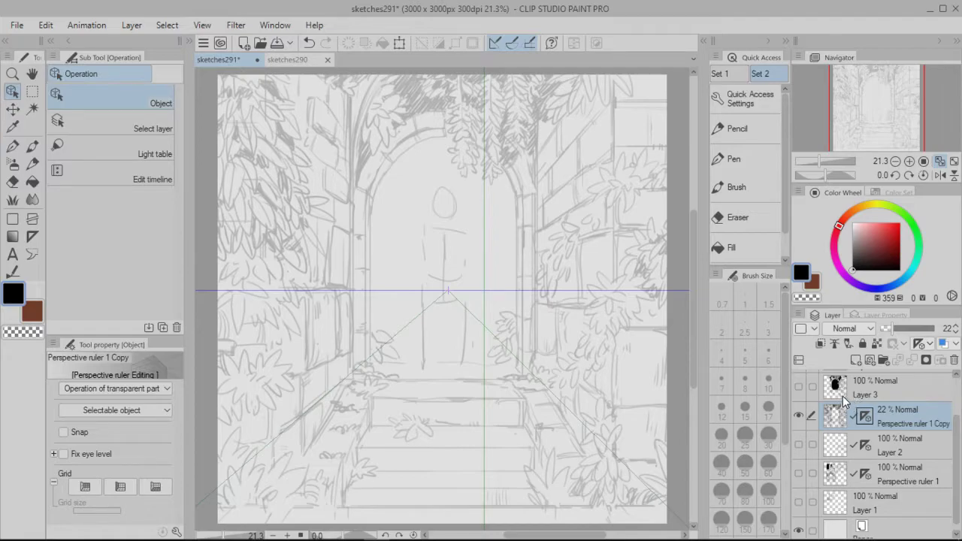
# Step: Make Layer 3 visible again and switch between it and the Perspective ruler 1 Copy layer to compare the ruler's display
pyautogui.click(841, 387)
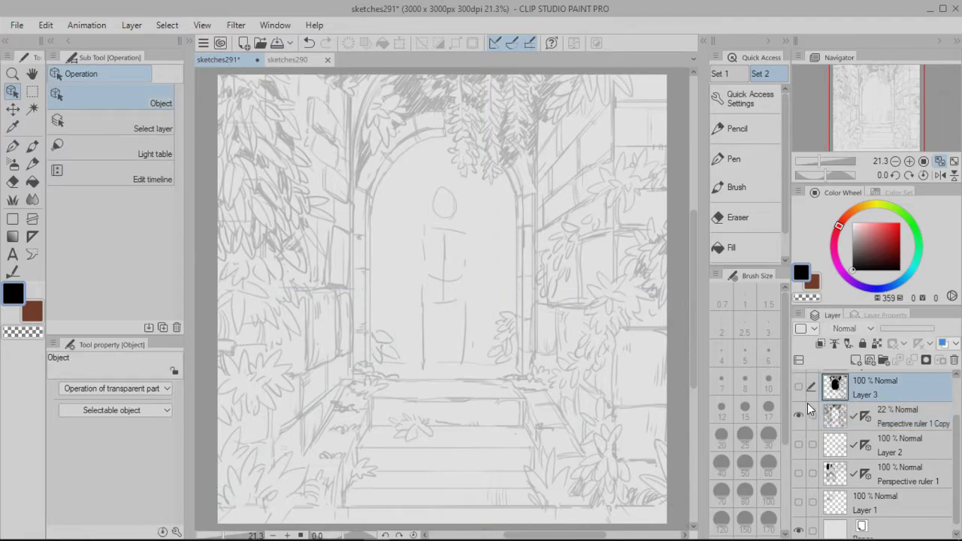
pyautogui.click(799, 387)
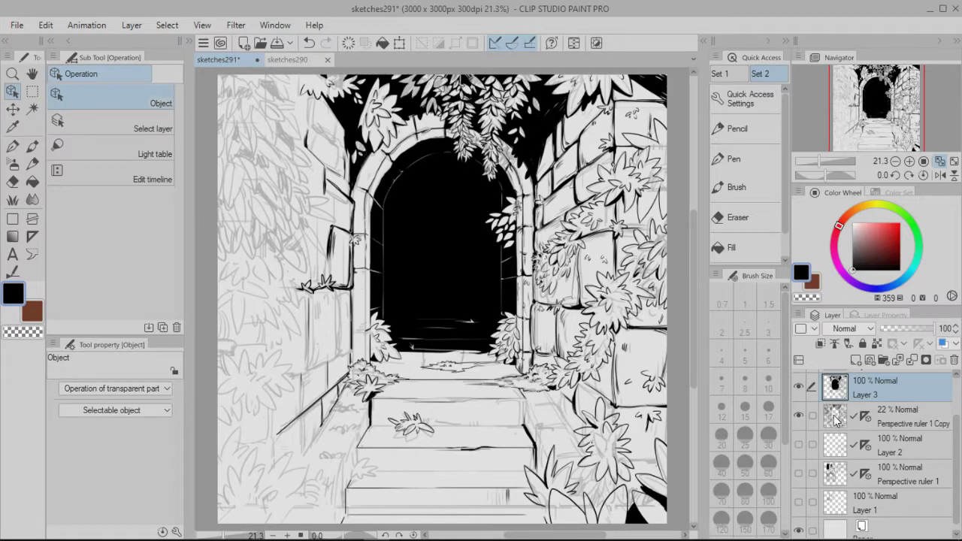
pyautogui.click(840, 421)
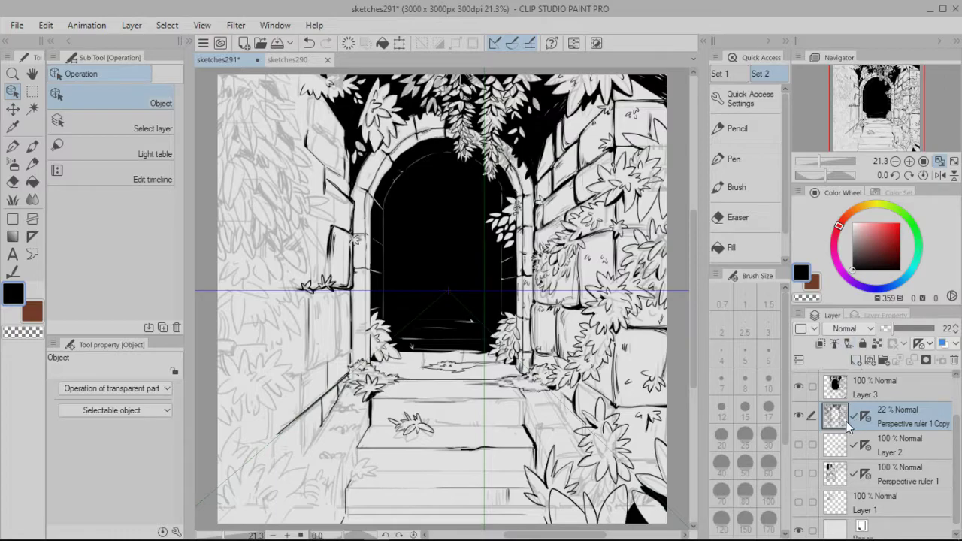
pyautogui.click(843, 397)
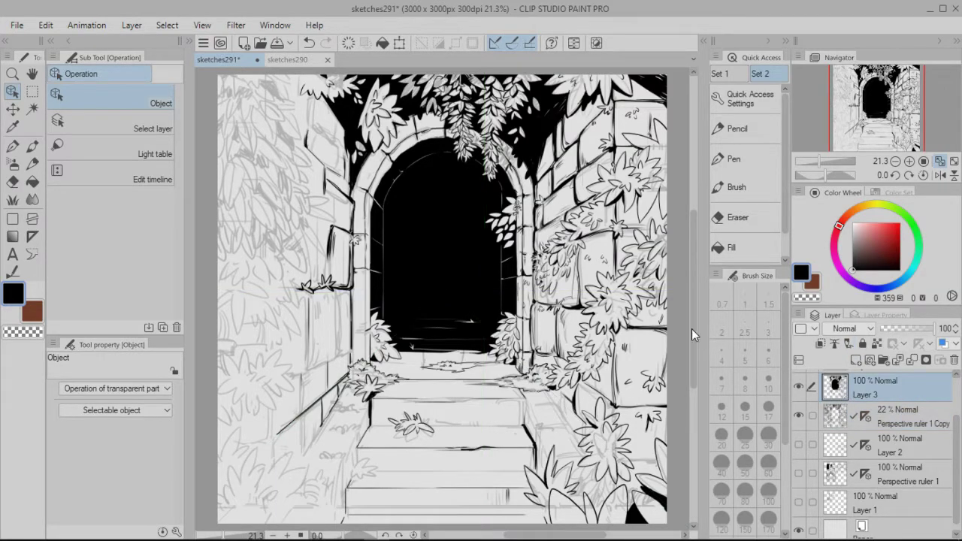
pyautogui.click(866, 118)
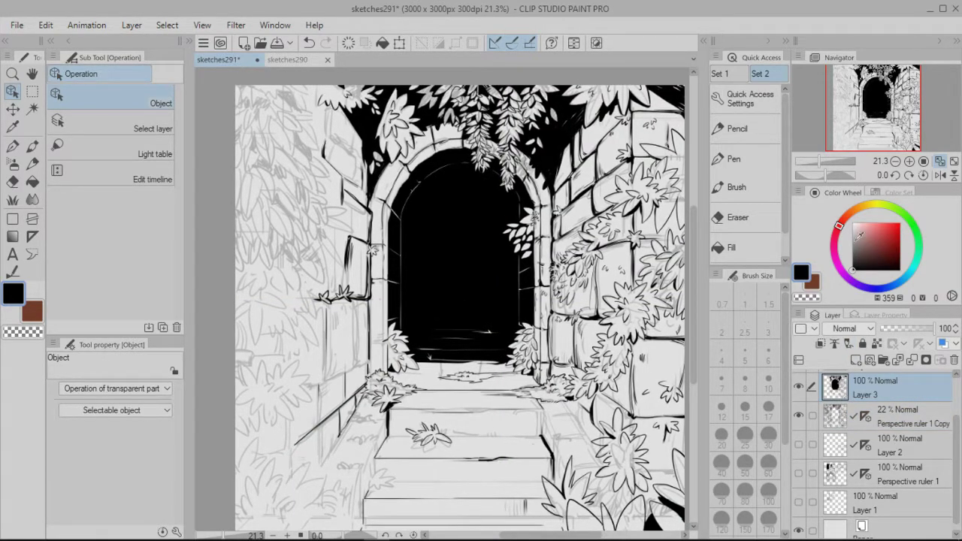
pyautogui.click(954, 160)
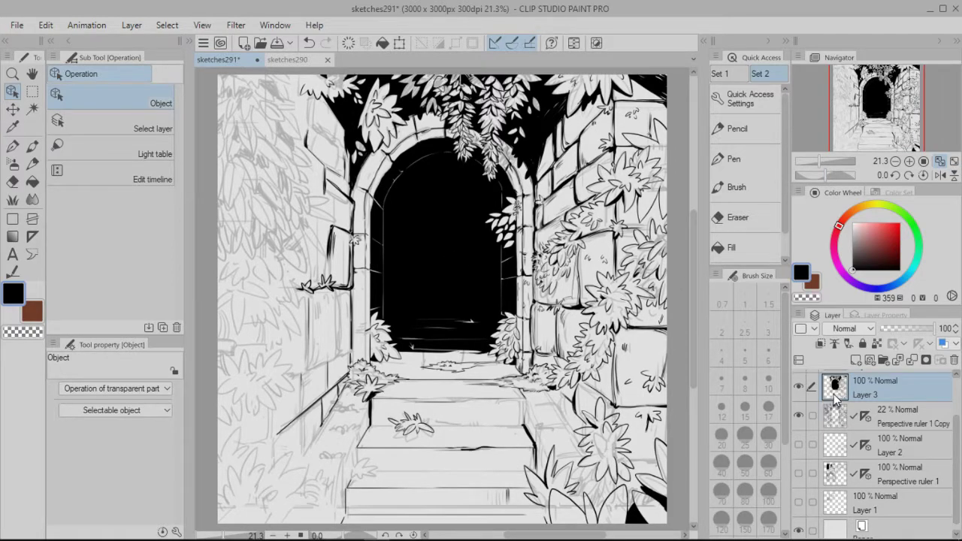
# Step: Set the Perspective ruler 1 Copy layer's ruler to Show in All Layers, turn on its snapping, and make Layer 3 active
pyautogui.click(864, 416)
pyautogui.click(927, 345)
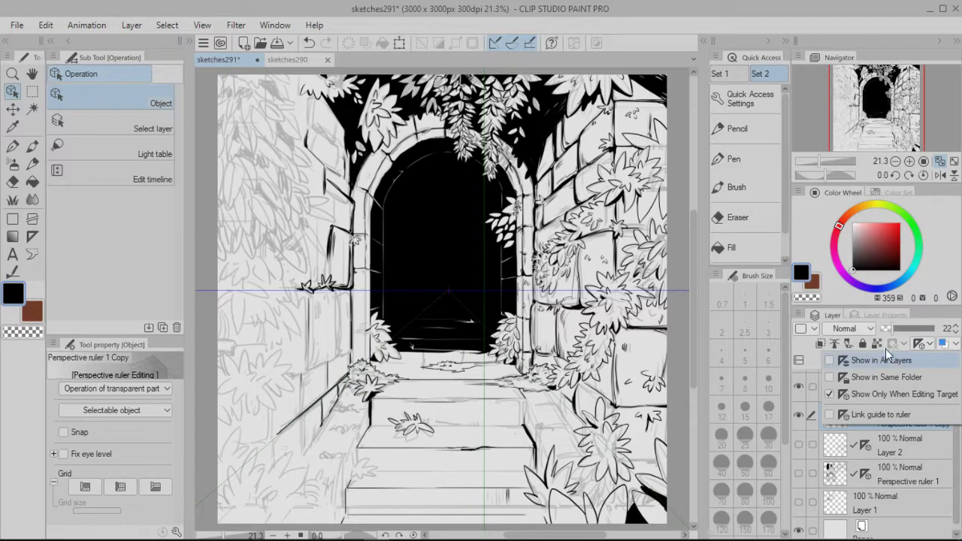
pyautogui.click(833, 361)
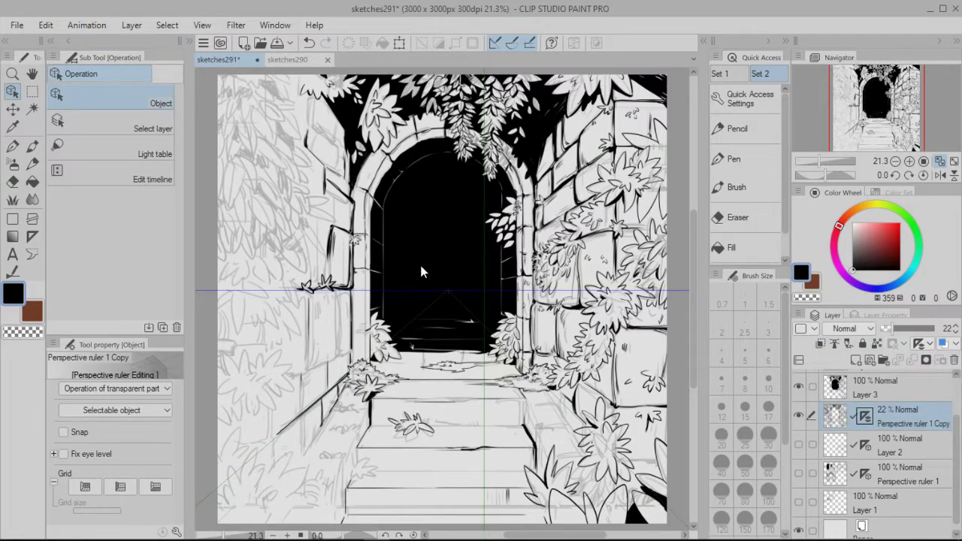
pyautogui.click(484, 371)
pyautogui.hotkey('ctrl', '2')
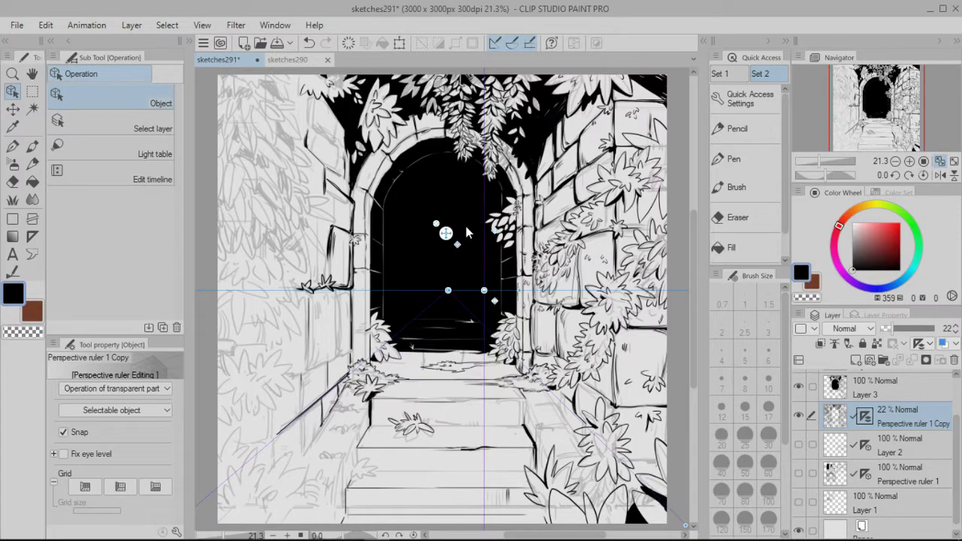
pyautogui.click(831, 386)
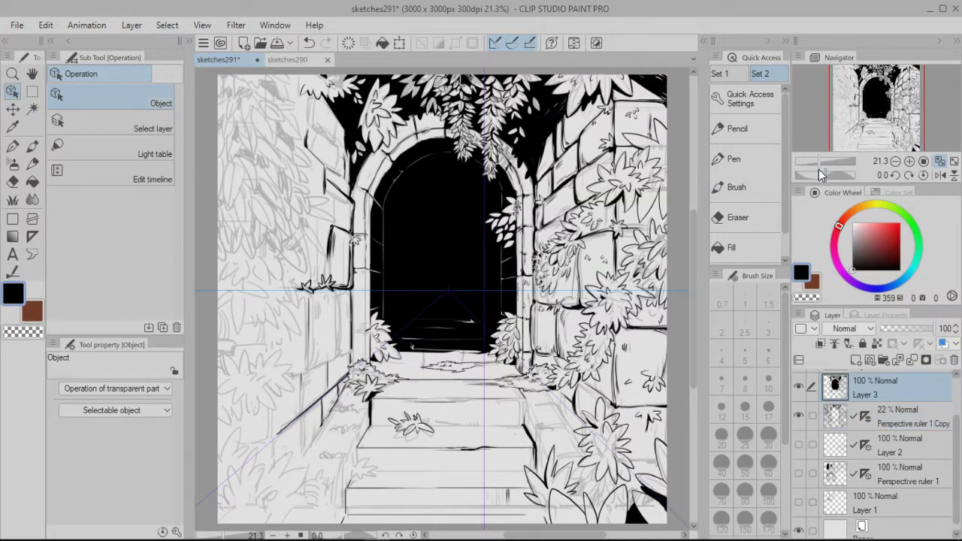
# Step: Open the sketches290 treehouse illustration and examine it with its layers, mirroring the view horizontally and back
pyautogui.moveTo(817, 160)
pyautogui.mouseDown()
pyautogui.moveTo(808, 160)
pyautogui.moveTo(822, 160)
pyautogui.mouseUp()
pyautogui.click(953, 161)
pyautogui.click(304, 61)
pyautogui.click(940, 175)
pyautogui.click(939, 175)
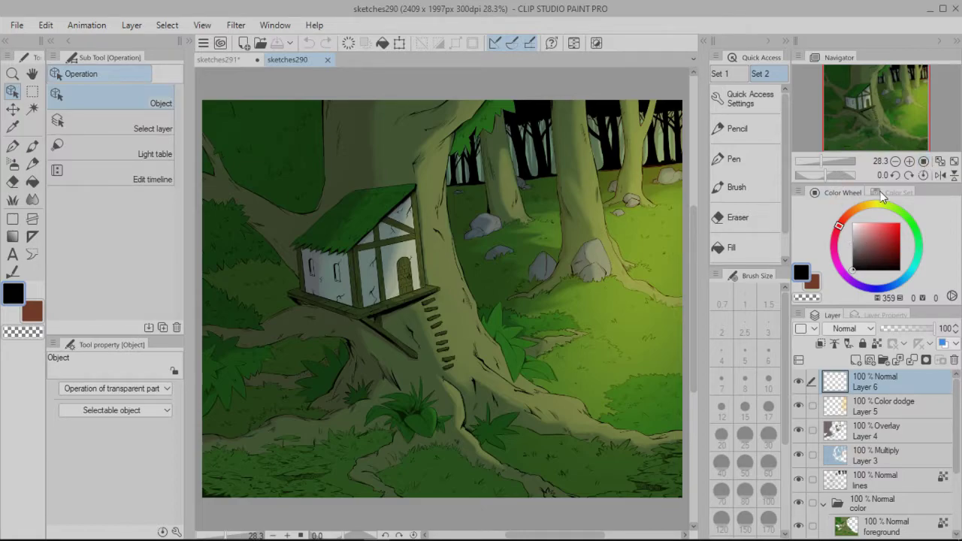
pyautogui.scroll(-4, 956, 423)
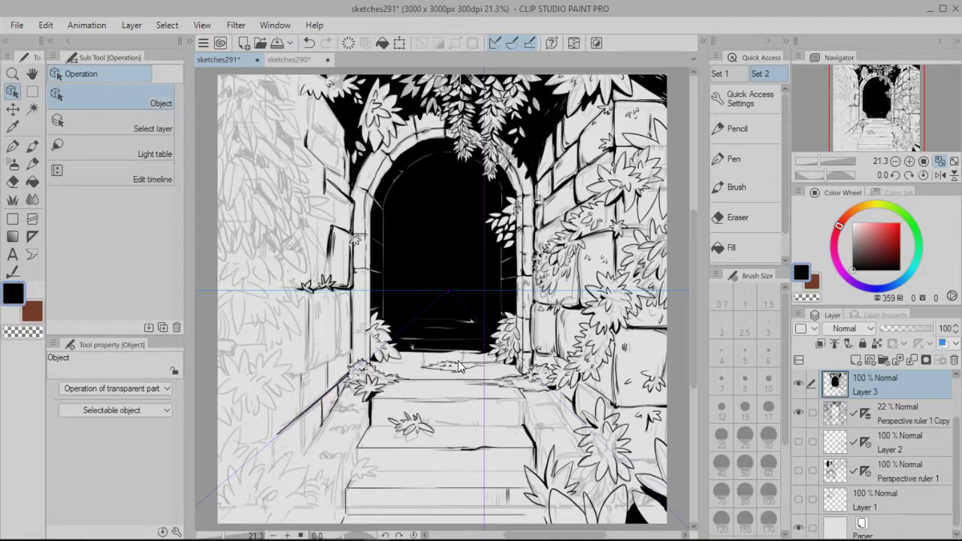
# Step: Choose the G-pen at size 10 and try a snapped line on Layer 3's left wall beside the archway, undoing it
pyautogui.moveTo(846, 141); pyautogui.dragTo(847, 142)
pyautogui.click(954, 162)
pyautogui.moveTo(824, 160); pyautogui.dragTo(820, 160)
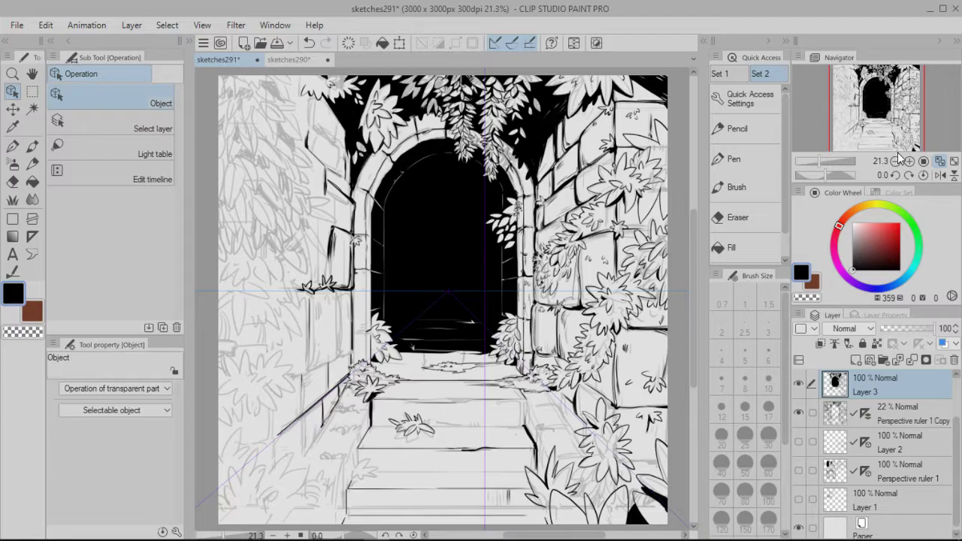
pyautogui.moveTo(875, 118); pyautogui.dragTo(873, 117)
pyautogui.click(909, 161)
pyautogui.click(878, 120)
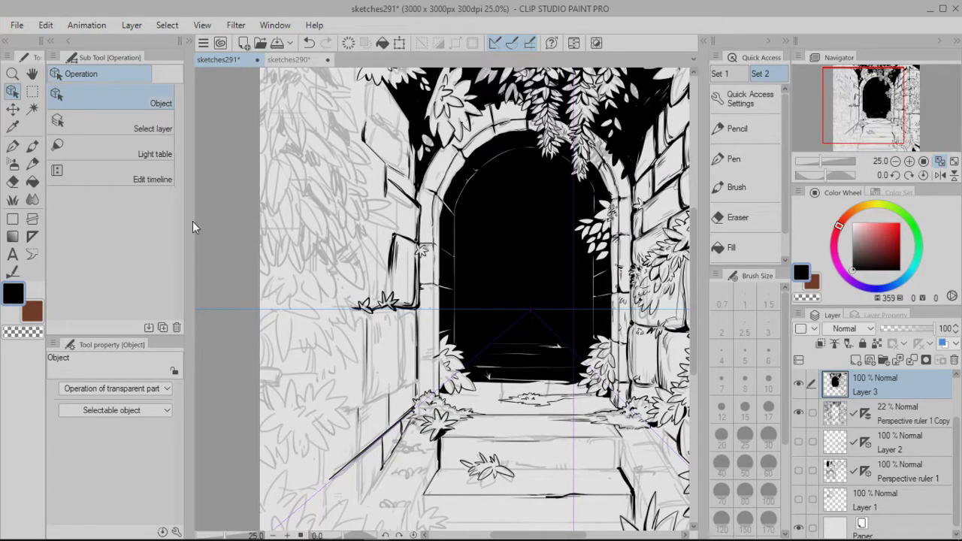
pyautogui.click(13, 145)
pyautogui.moveTo(872, 113); pyautogui.dragTo(879, 120)
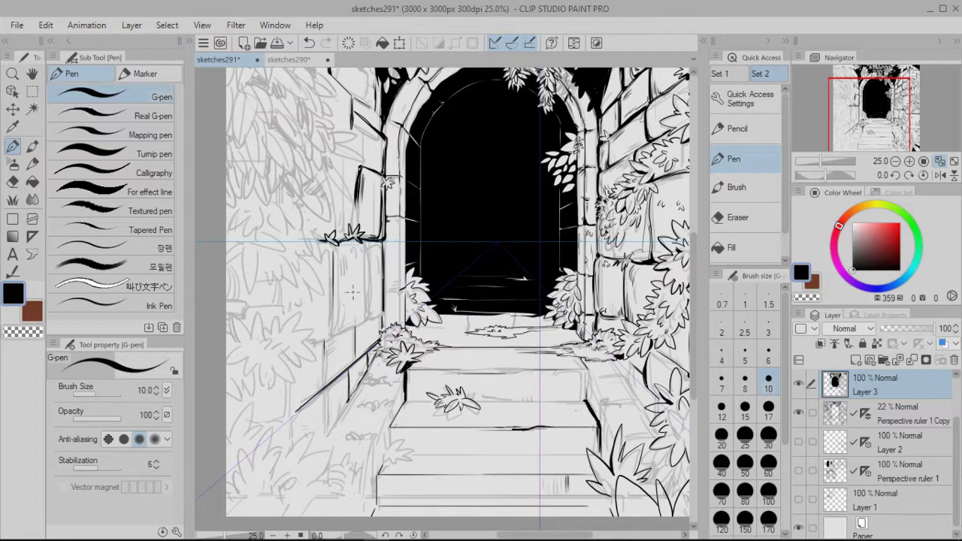
pyautogui.moveTo(376, 311)
pyautogui.mouseDown()
pyautogui.moveTo(364, 286)
pyautogui.moveTo(371, 338)
pyautogui.mouseUp()
pyautogui.hotkey('ctrl', 'z')
pyautogui.hotkey('ctrl', 'z')
# Step: Draw four ruler-snapped G-pen lines across the left wall's stonework, aimed at the vanishing point or parallel to the horizon
pyautogui.moveTo(301, 346); pyautogui.dragTo(374, 306)
pyautogui.moveTo(289, 312); pyautogui.dragTo(366, 287)
pyautogui.moveTo(267, 269); pyautogui.dragTo(366, 269)
pyautogui.moveTo(266, 238); pyautogui.dragTo(318, 238)
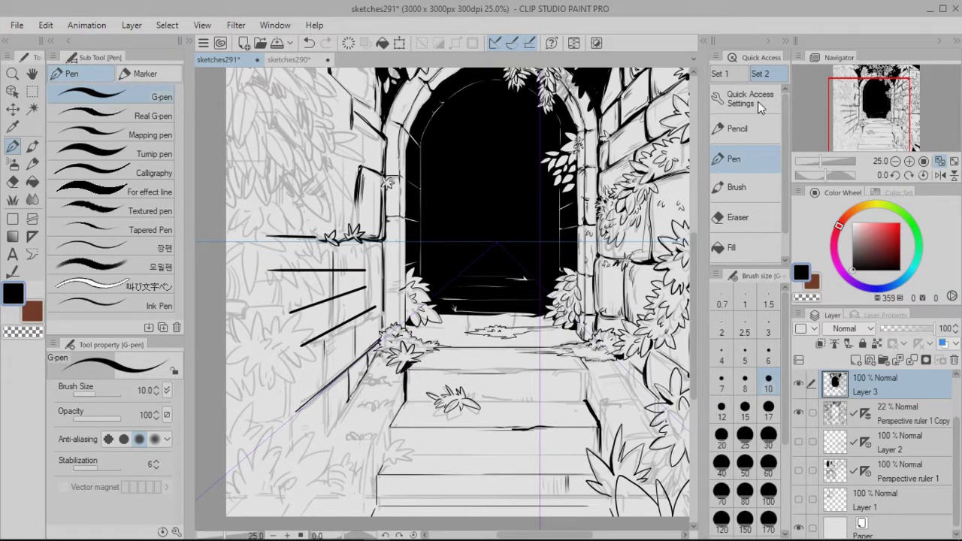
# Step: Undo all four test lines on the archway's left wall
pyautogui.click(938, 162)
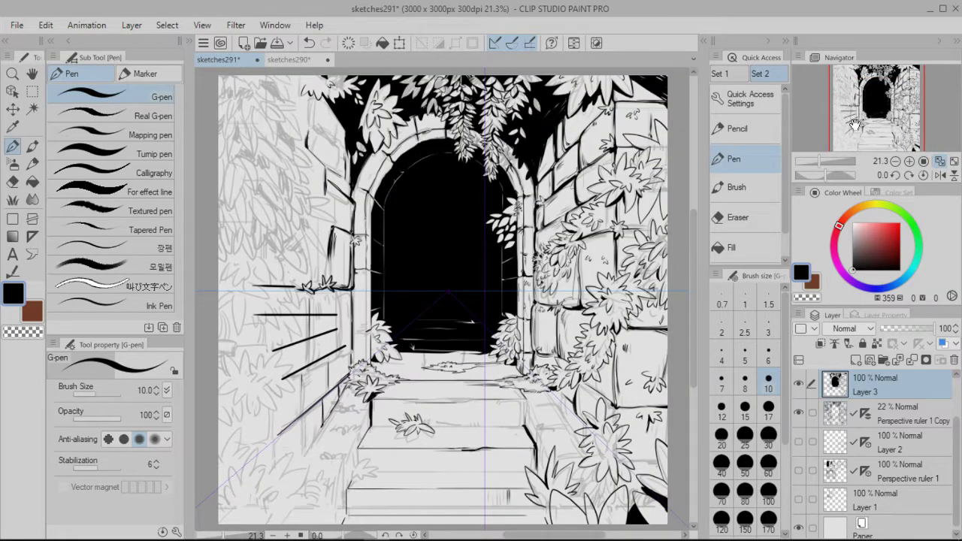
pyautogui.hotkey('ctrl', 'z')
pyautogui.hotkey('ctrl', 'z')
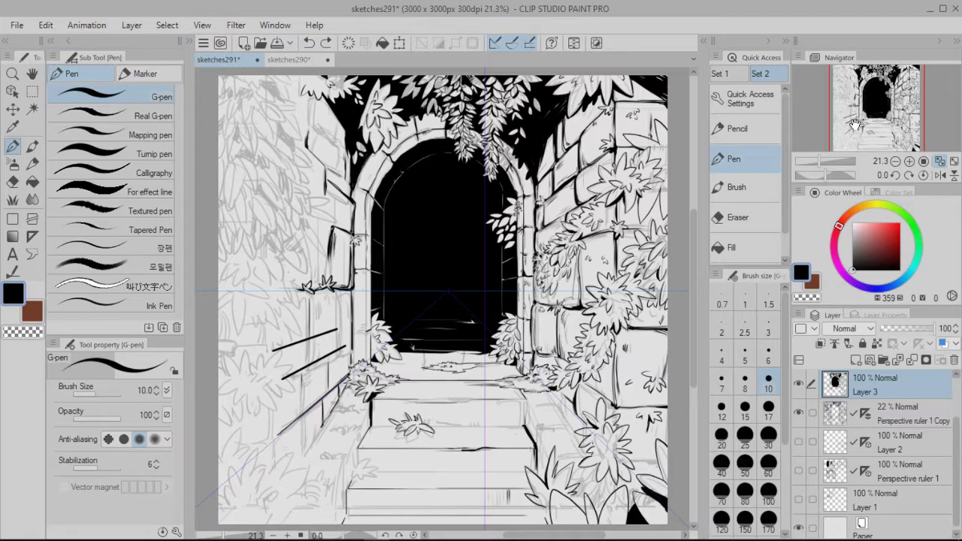
pyautogui.hotkey('ctrl', 'z')
pyautogui.hotkey('ctrl', 'z')
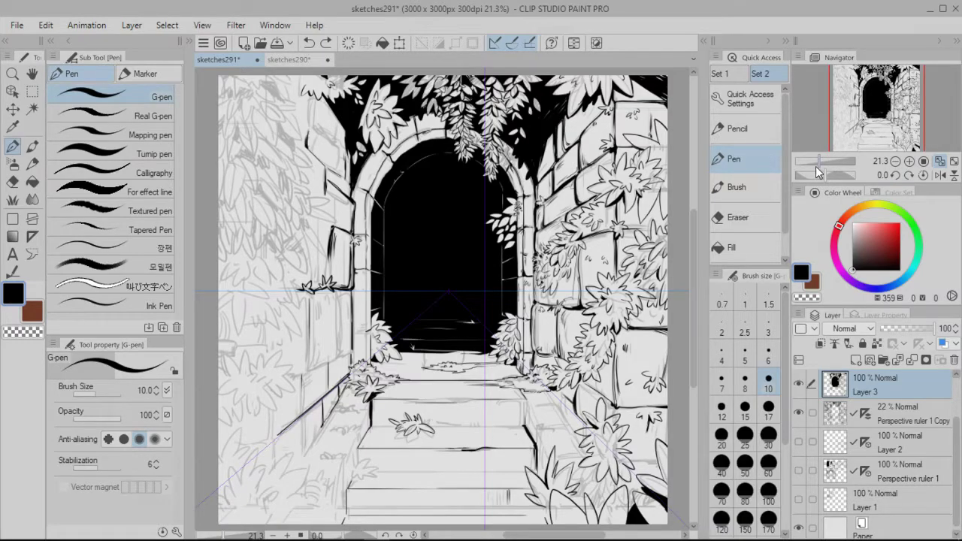
pyautogui.scroll(-1, 818, 162)
pyautogui.scroll(2, 819, 161)
pyautogui.click(939, 161)
pyautogui.click(939, 175)
pyautogui.click(939, 175)
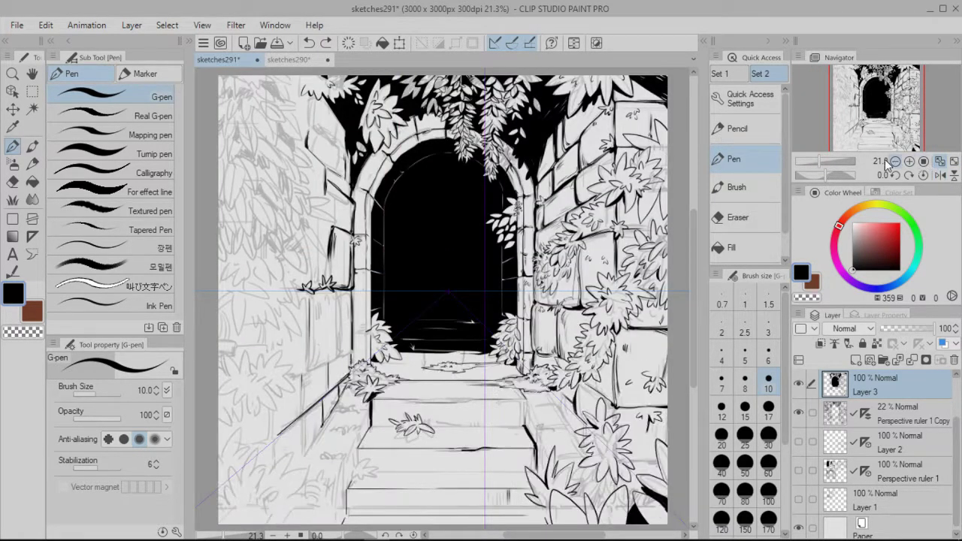